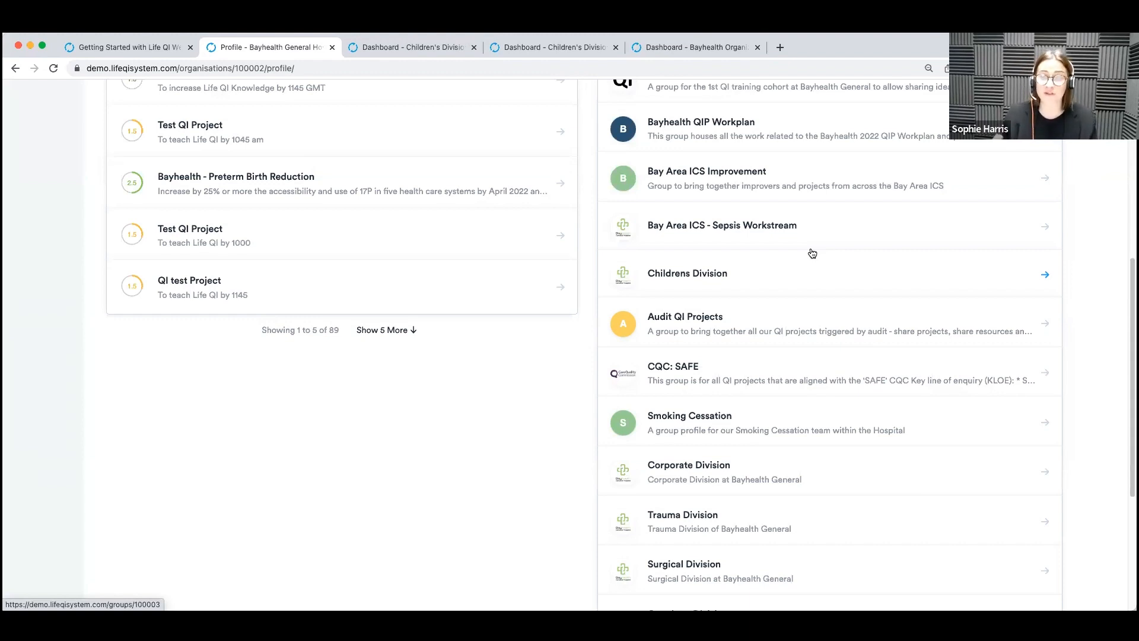
View the Childrens Division group profile in a new tab and return to the top of the Bayhealth General Hospital profile.
{"action": "right_click", "coordinate": [822, 270]}
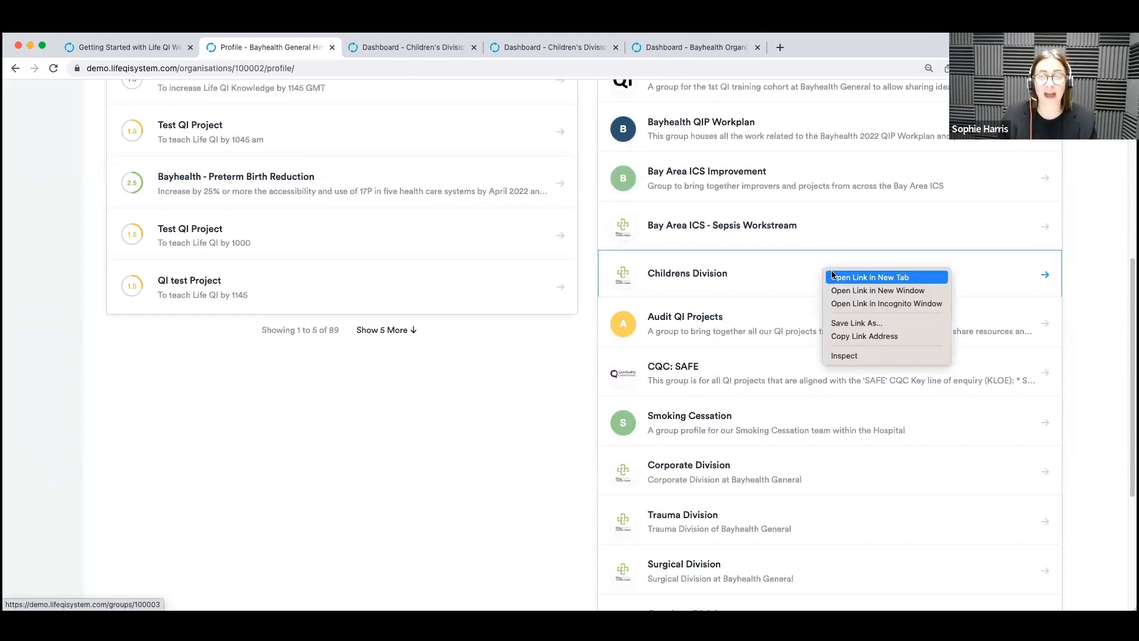
{"action": "left_click", "coordinate": [833, 276]}
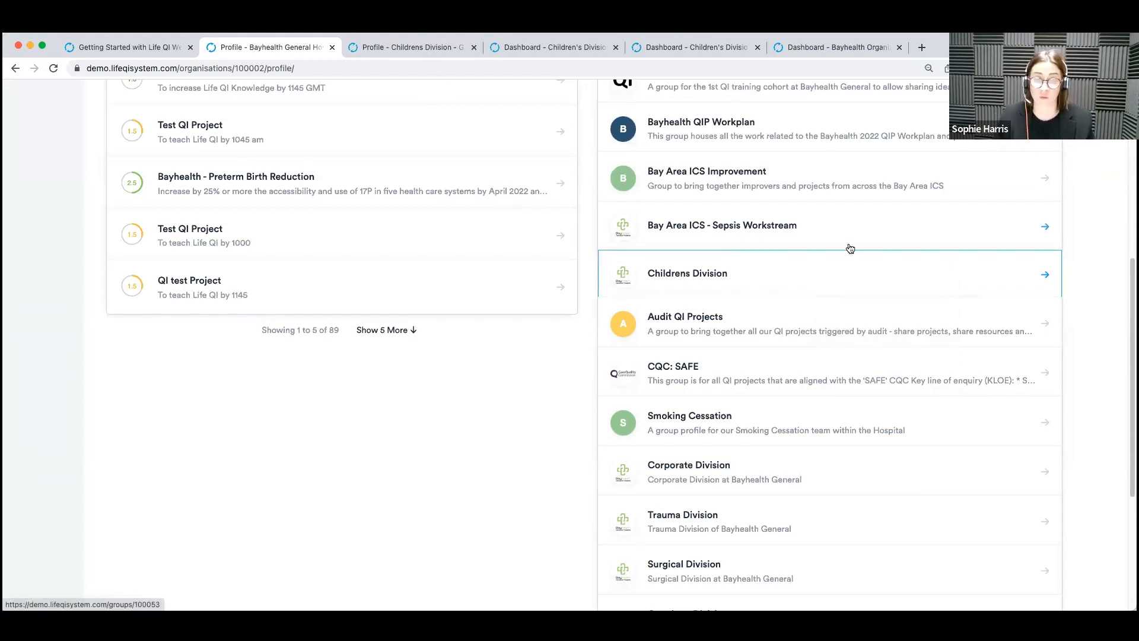
{"action": "scroll", "coordinate": [777, 232], "scroll_direction": "up", "scroll_amount": 2}
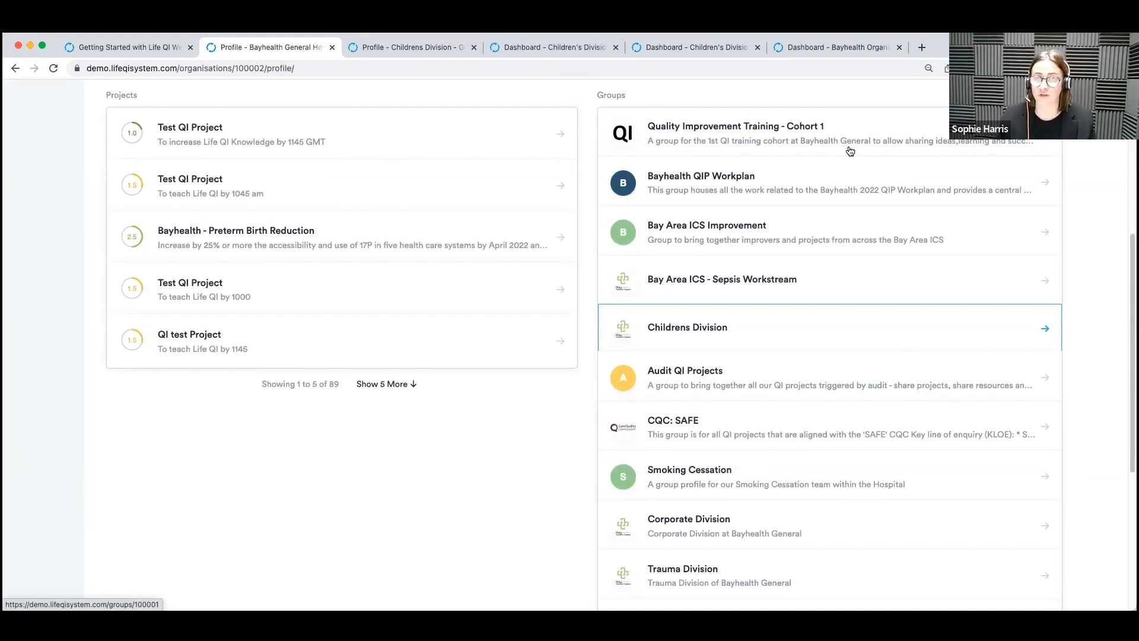
{"action": "left_click", "coordinate": [416, 48]}
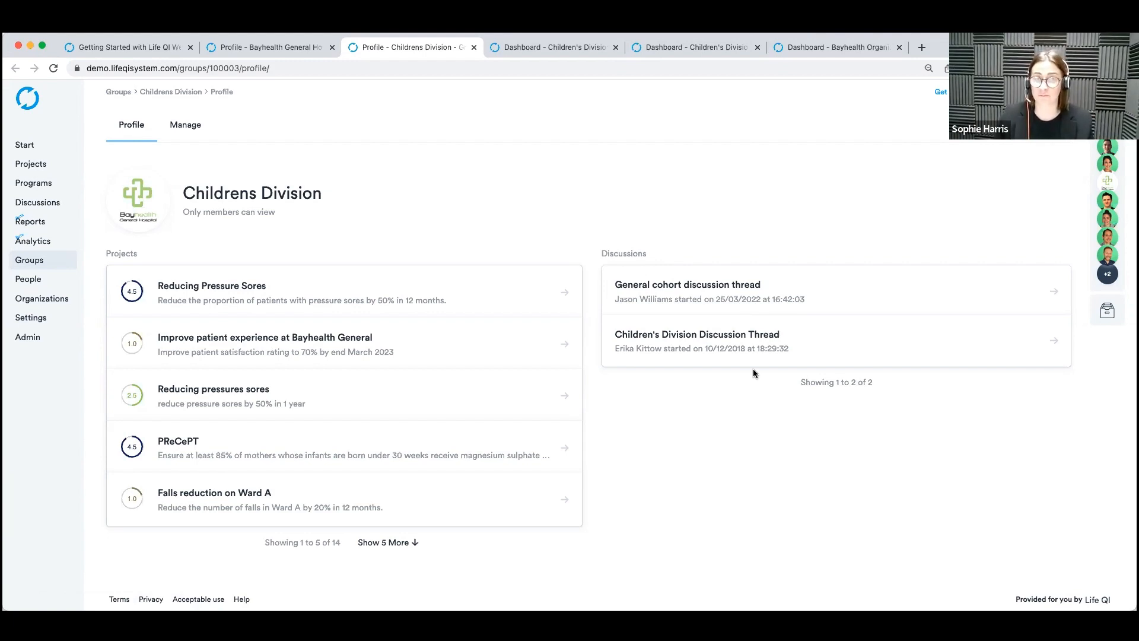
{"action": "left_click", "coordinate": [252, 45]}
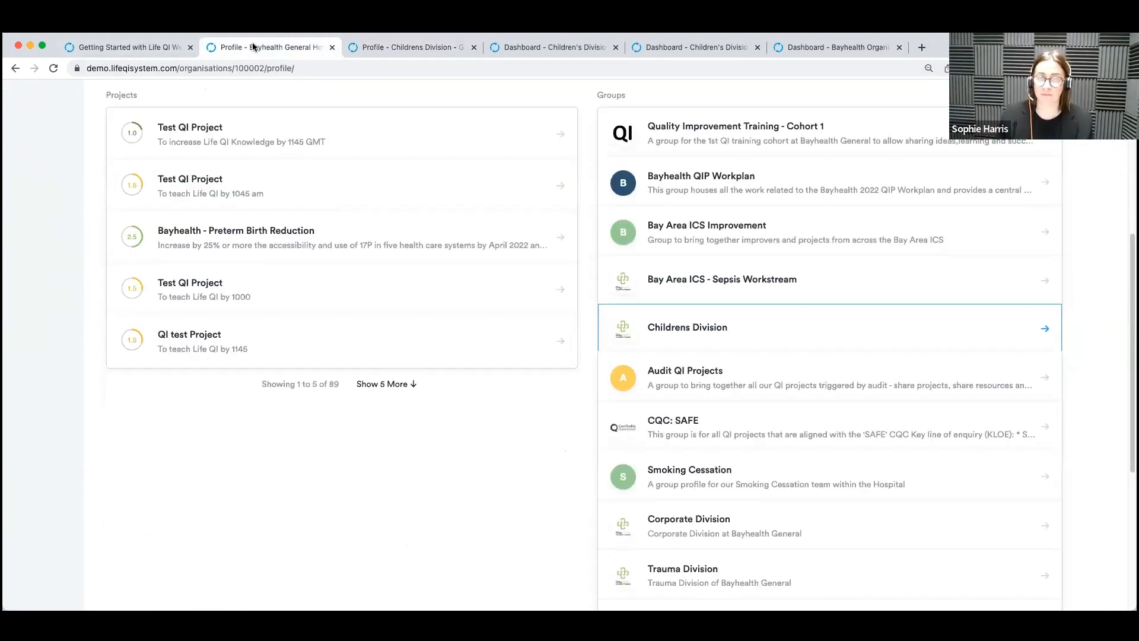
{"action": "scroll", "coordinate": [404, 212], "scroll_direction": "up", "scroll_amount": 6}
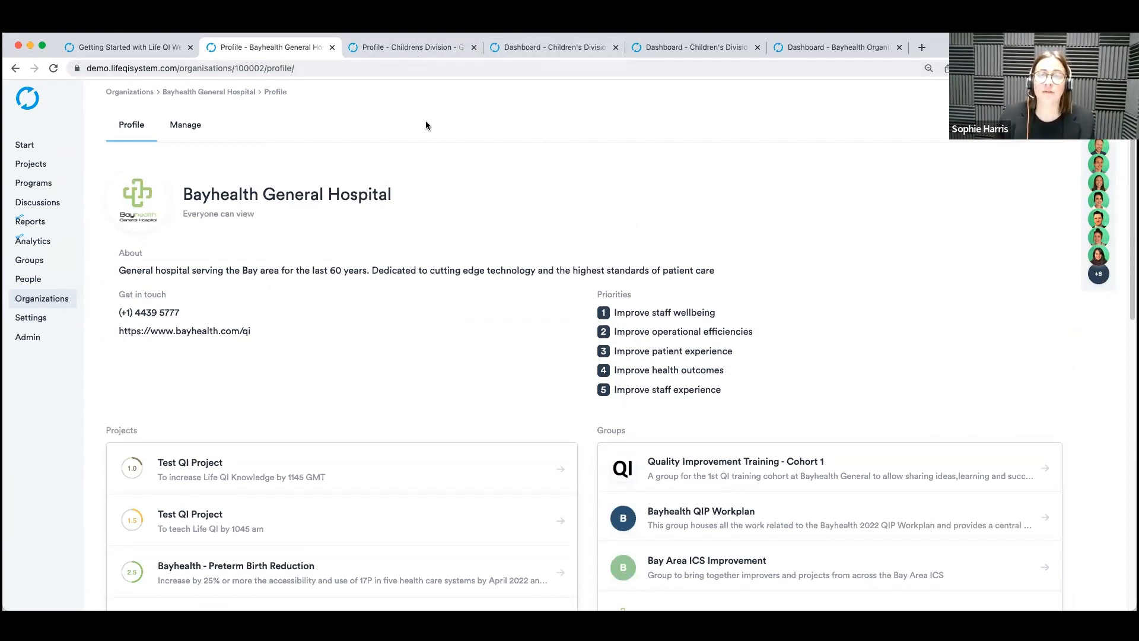
Place the Bayhealth Organization Dashboard tab directly after the Childrens Division profile tab and reload the dashboard.
{"action": "left_click_drag", "start_coordinate": [830, 52], "coordinate": [525, 47]}
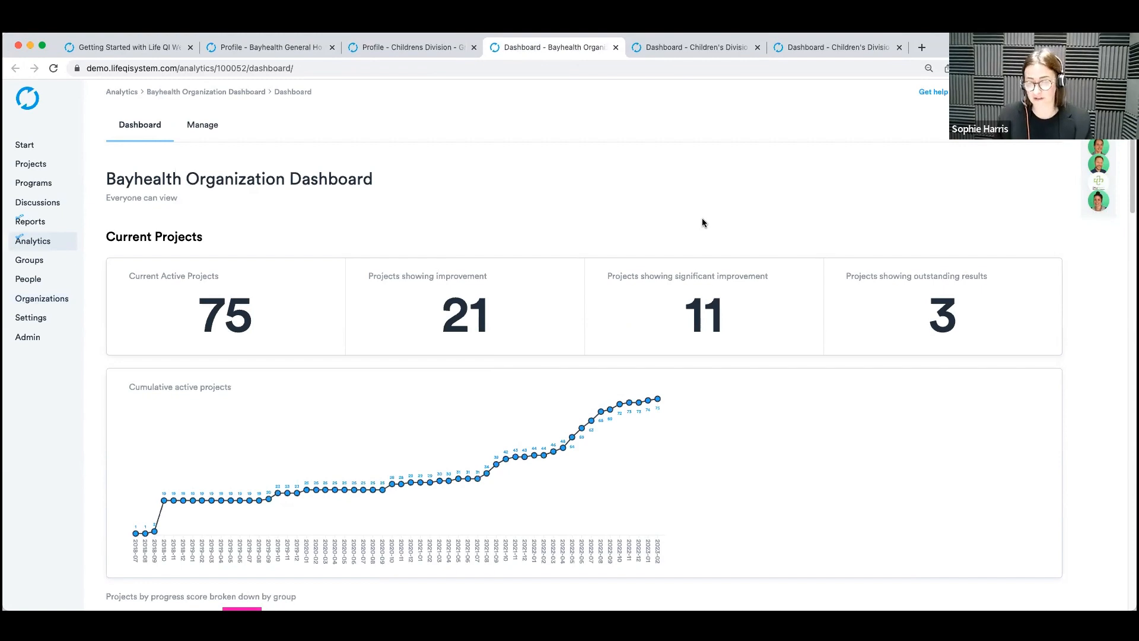
{"action": "left_click", "coordinate": [612, 70]}
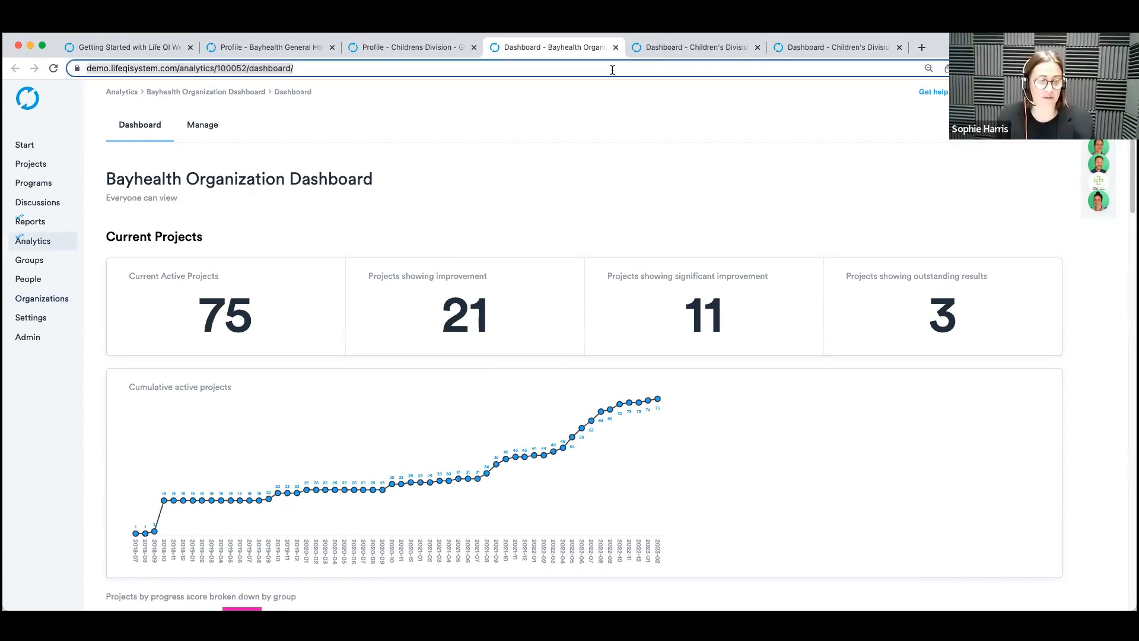
{"action": "key", "text": "Return"}
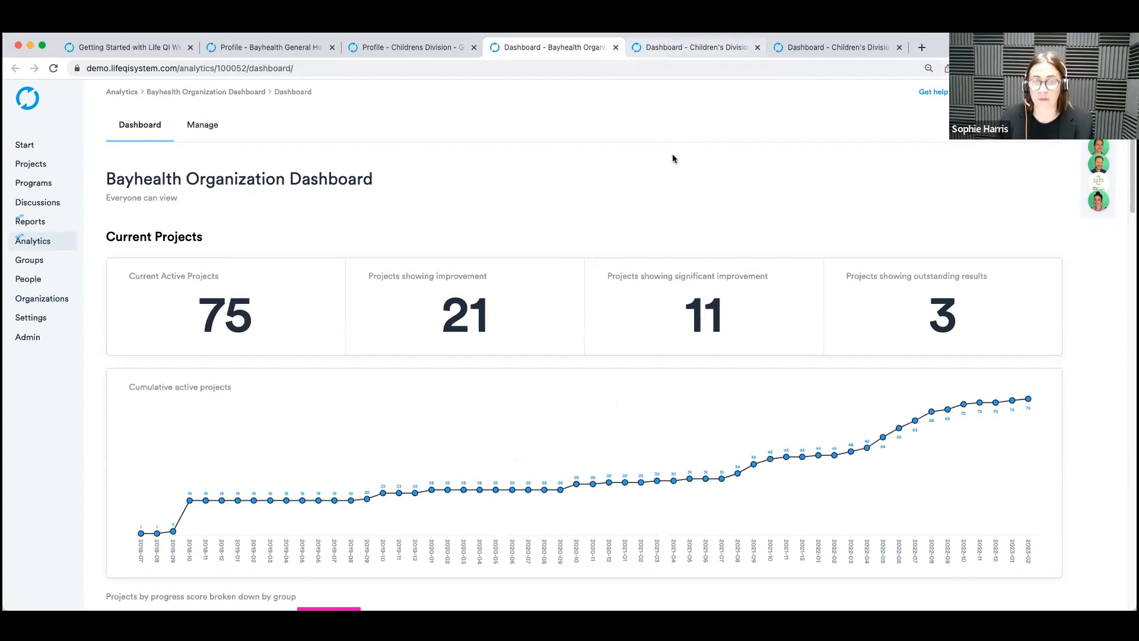
Examine the organization dashboard's Current Projects figures, cumulative active projects, progress scores by group and progress scores over time.
{"action": "scroll", "coordinate": [674, 154], "scroll_direction": "down", "scroll_amount": 1}
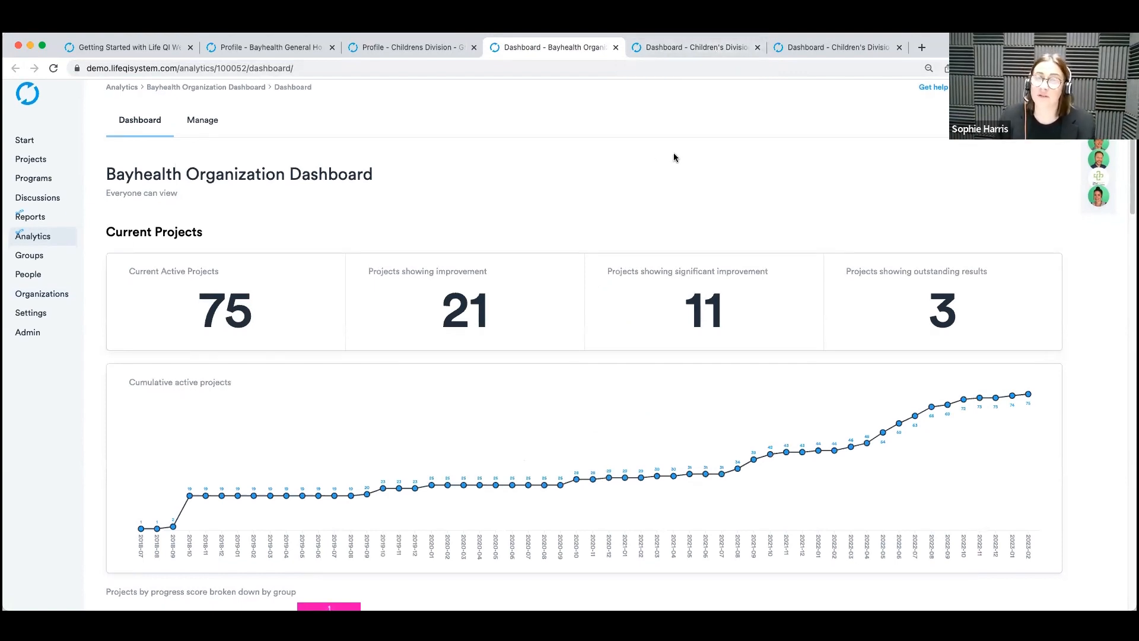
{"action": "scroll", "coordinate": [692, 153], "scroll_direction": "down", "scroll_amount": 1}
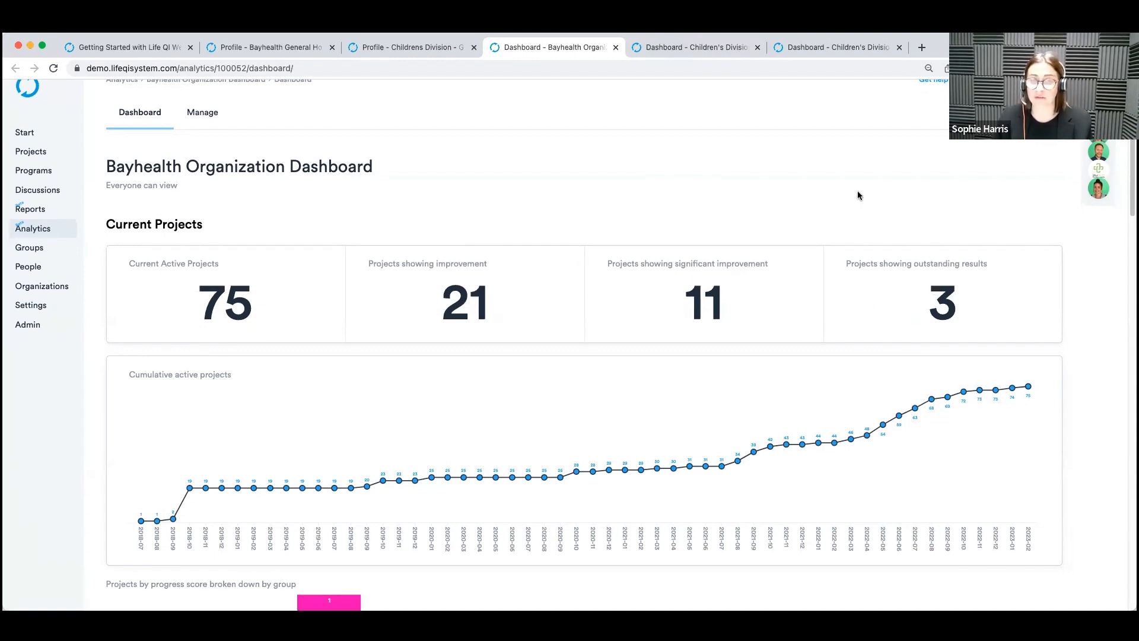
{"action": "scroll", "coordinate": [857, 191], "scroll_direction": "down", "scroll_amount": 1}
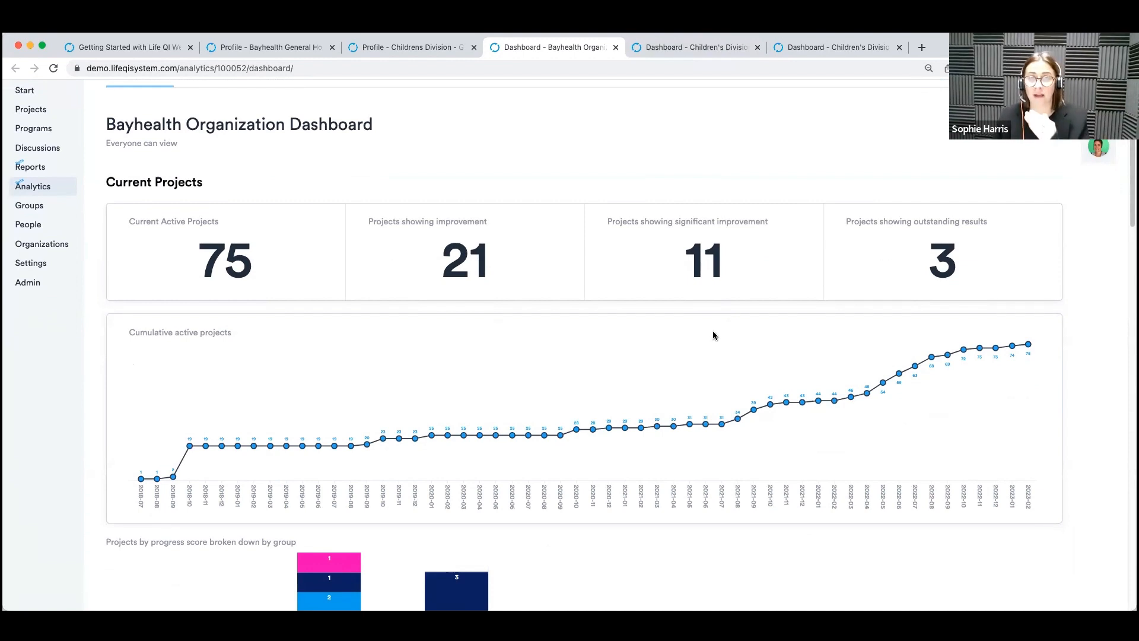
{"action": "scroll", "coordinate": [714, 330], "scroll_direction": "down", "scroll_amount": 3}
{"action": "scroll", "coordinate": [756, 349], "scroll_direction": "down", "scroll_amount": 2}
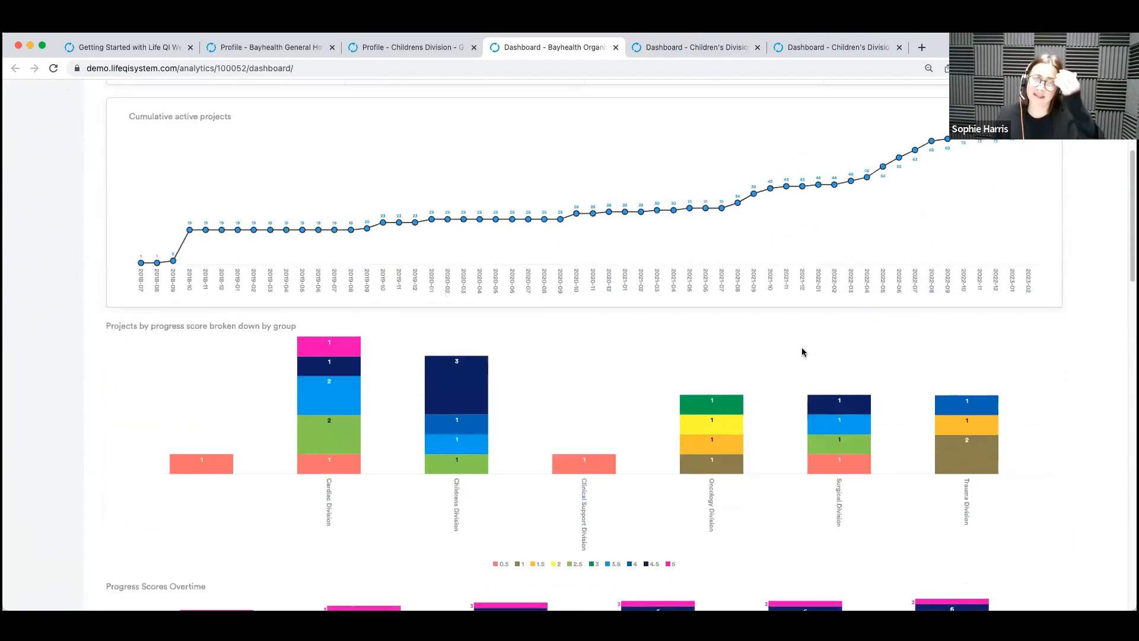
{"action": "scroll", "coordinate": [803, 352], "scroll_direction": "down", "scroll_amount": 1}
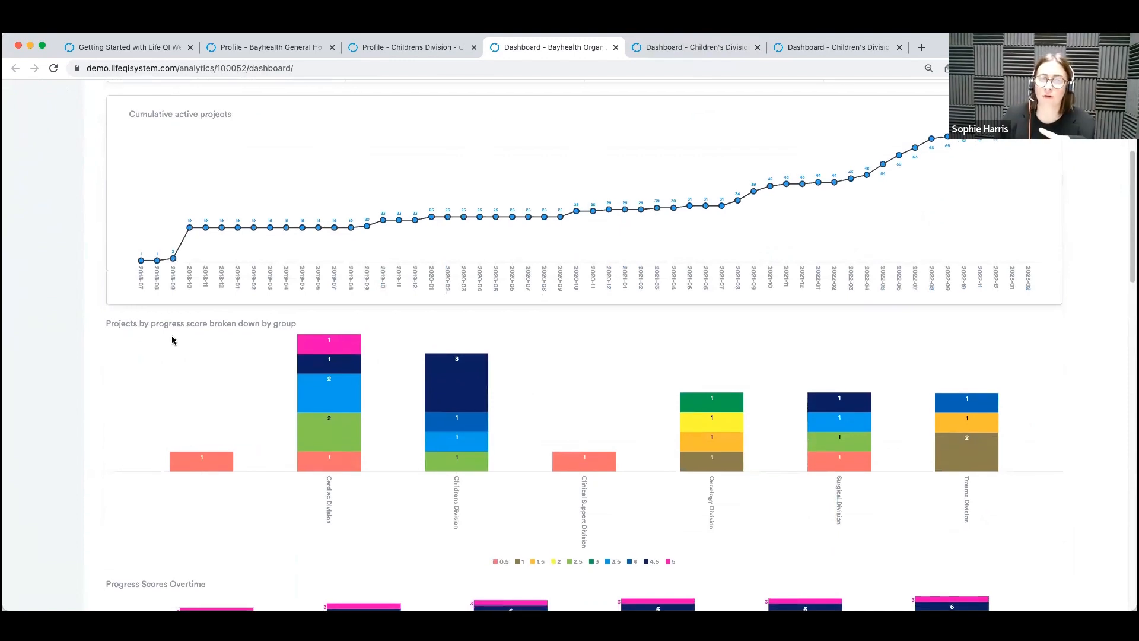
{"action": "scroll", "coordinate": [735, 515], "scroll_direction": "down", "scroll_amount": 2}
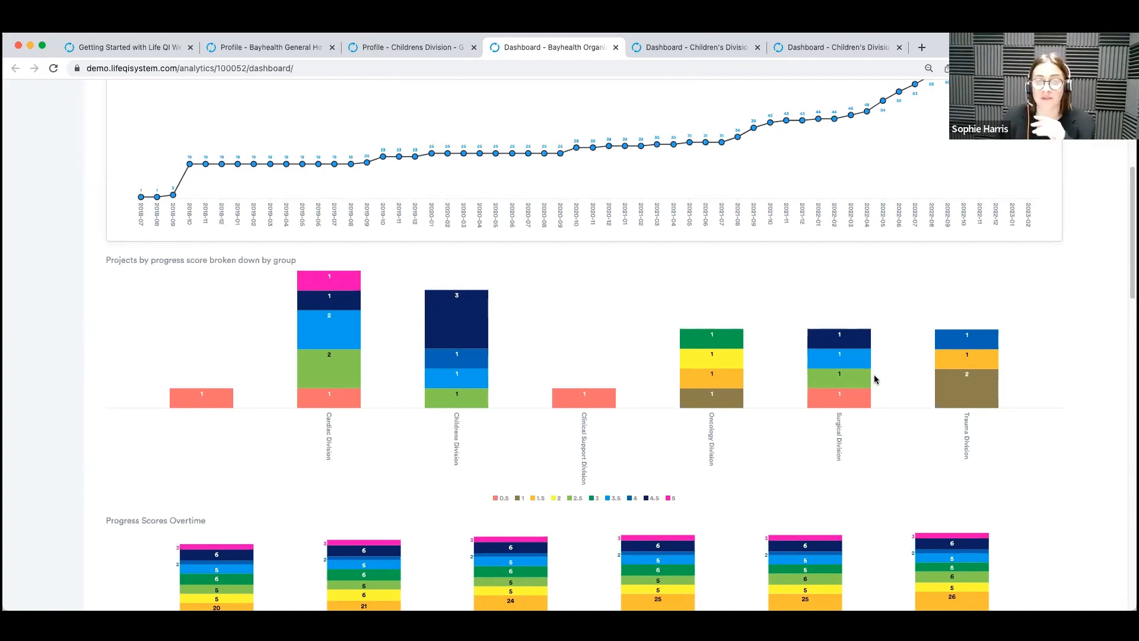
{"action": "scroll", "coordinate": [889, 375], "scroll_direction": "down", "scroll_amount": 4}
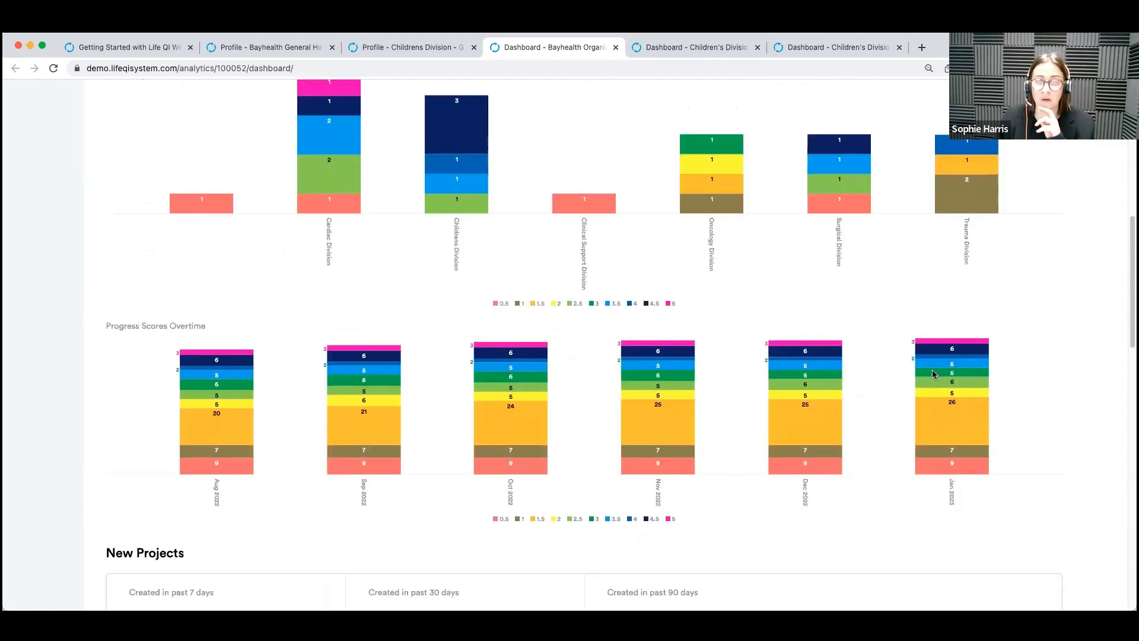
{"action": "scroll", "coordinate": [933, 374], "scroll_direction": "down", "scroll_amount": 2}
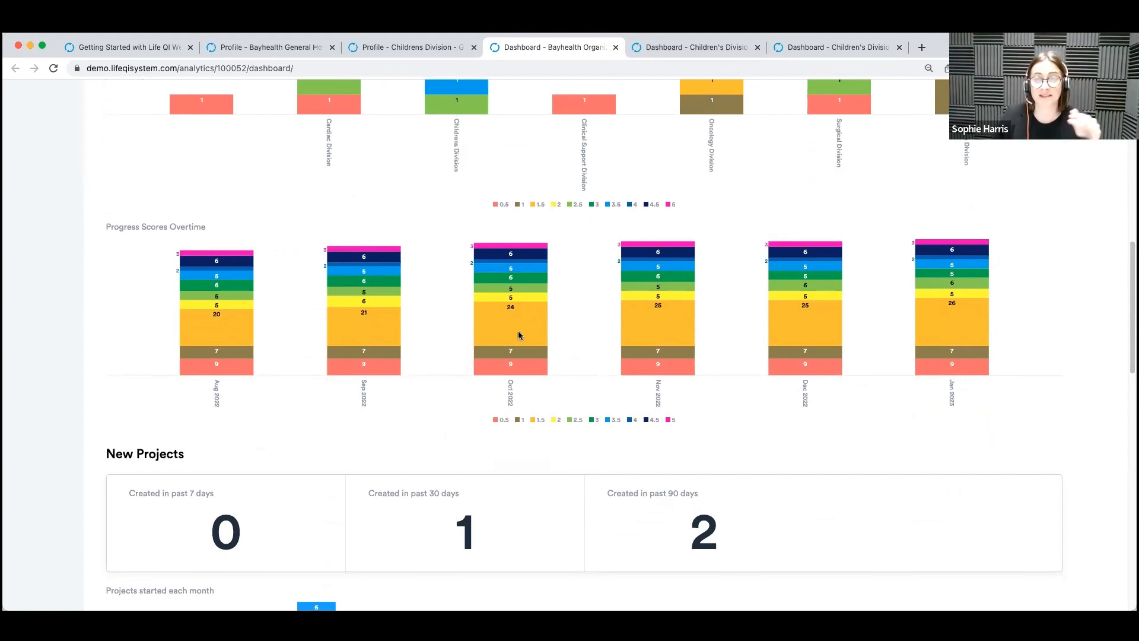
Review the organization dashboard's New Projects, Completed Projects, Alignment with Priorities and Projects By Division sections.
{"action": "scroll", "coordinate": [896, 333], "scroll_direction": "down", "scroll_amount": 2}
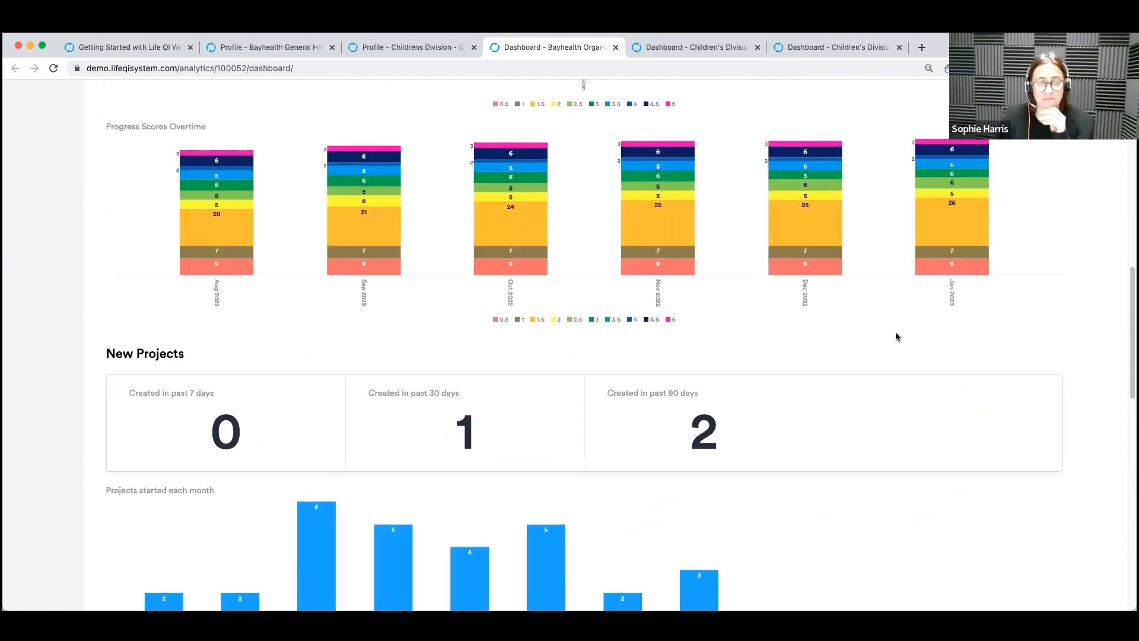
{"action": "scroll", "coordinate": [901, 337], "scroll_direction": "down", "scroll_amount": 3}
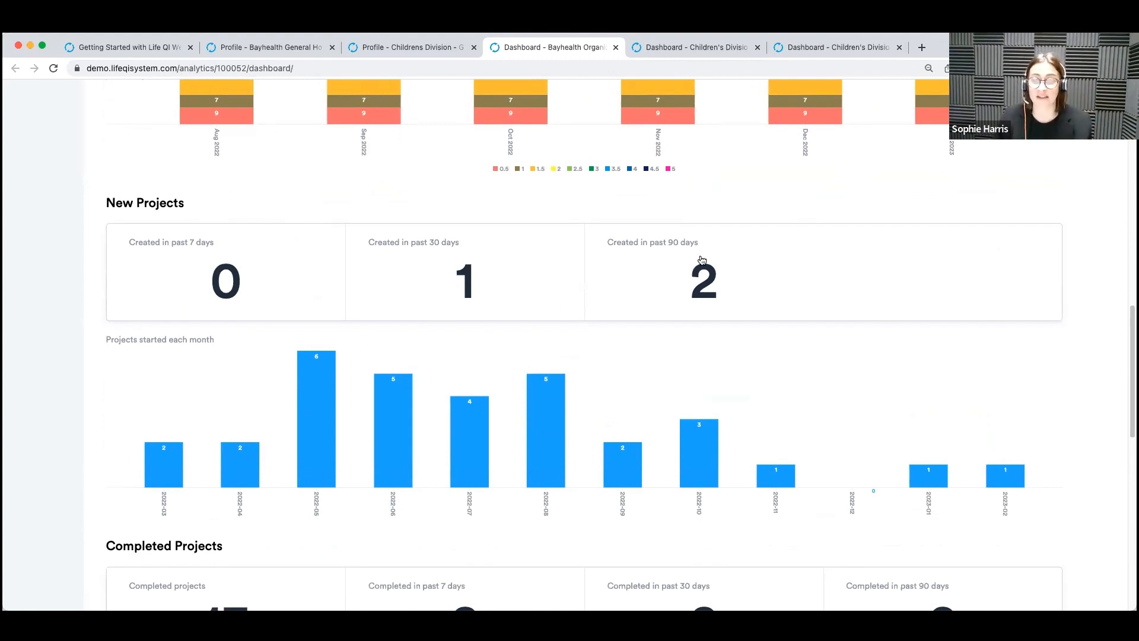
{"action": "scroll", "coordinate": [702, 260], "scroll_direction": "down", "scroll_amount": 3}
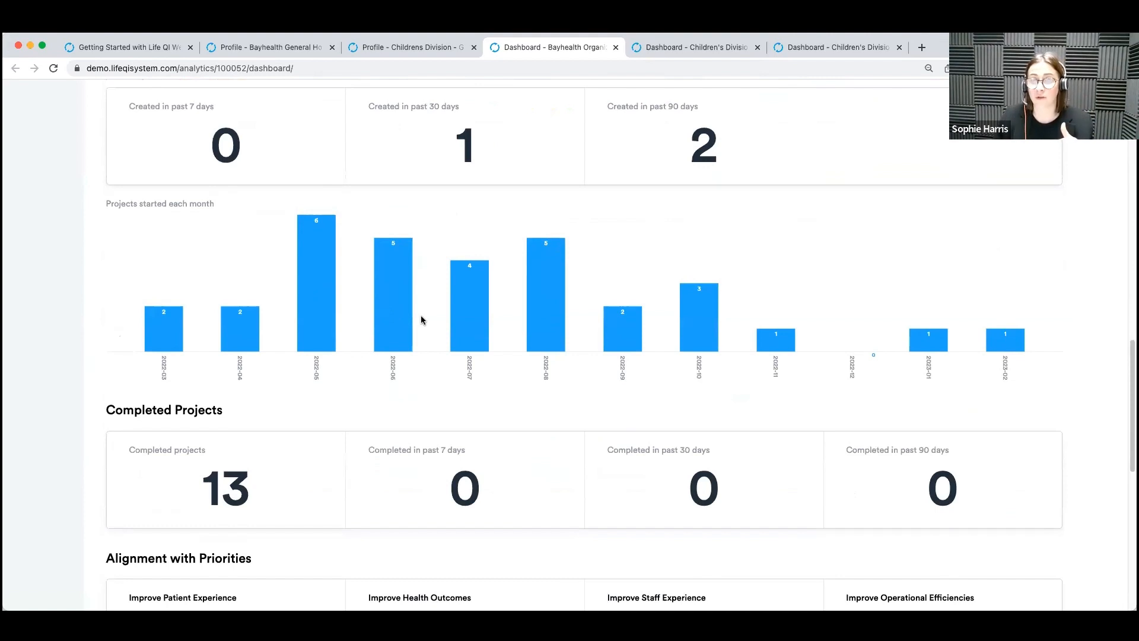
{"action": "scroll", "coordinate": [635, 317], "scroll_direction": "down", "scroll_amount": 7}
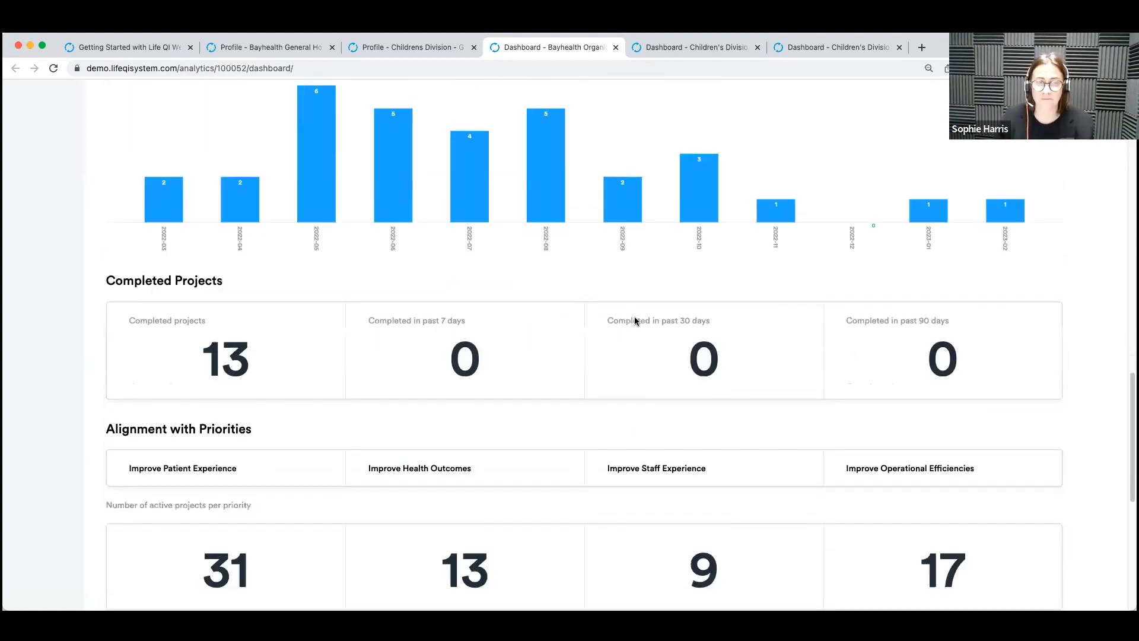
{"action": "scroll", "coordinate": [637, 320], "scroll_direction": "down", "scroll_amount": 2}
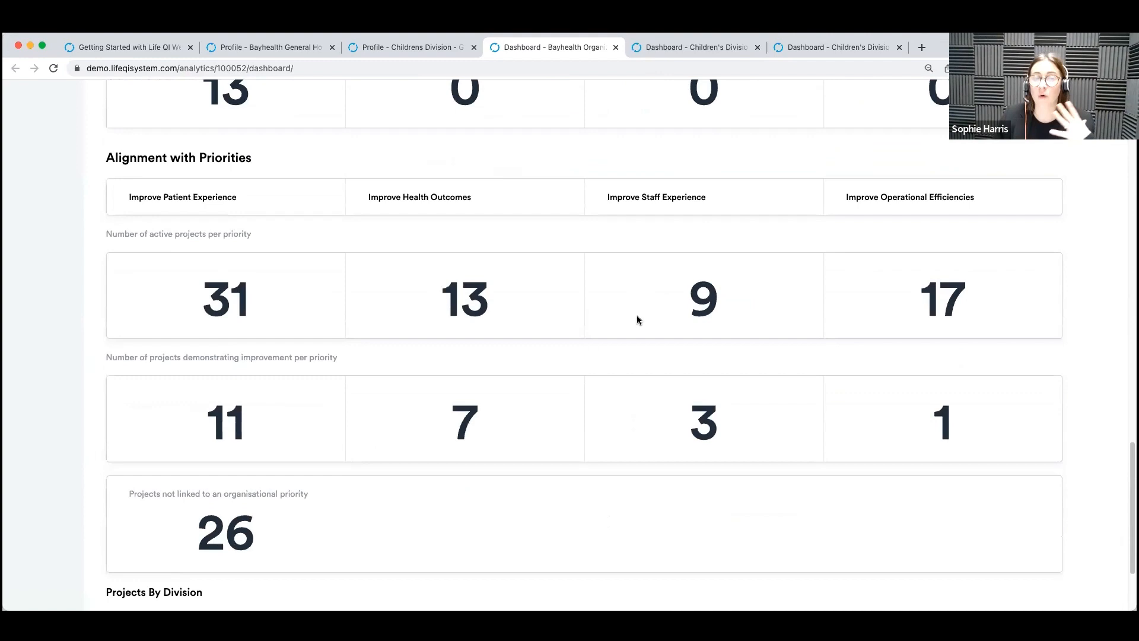
{"action": "scroll", "coordinate": [637, 321], "scroll_direction": "down", "scroll_amount": 1}
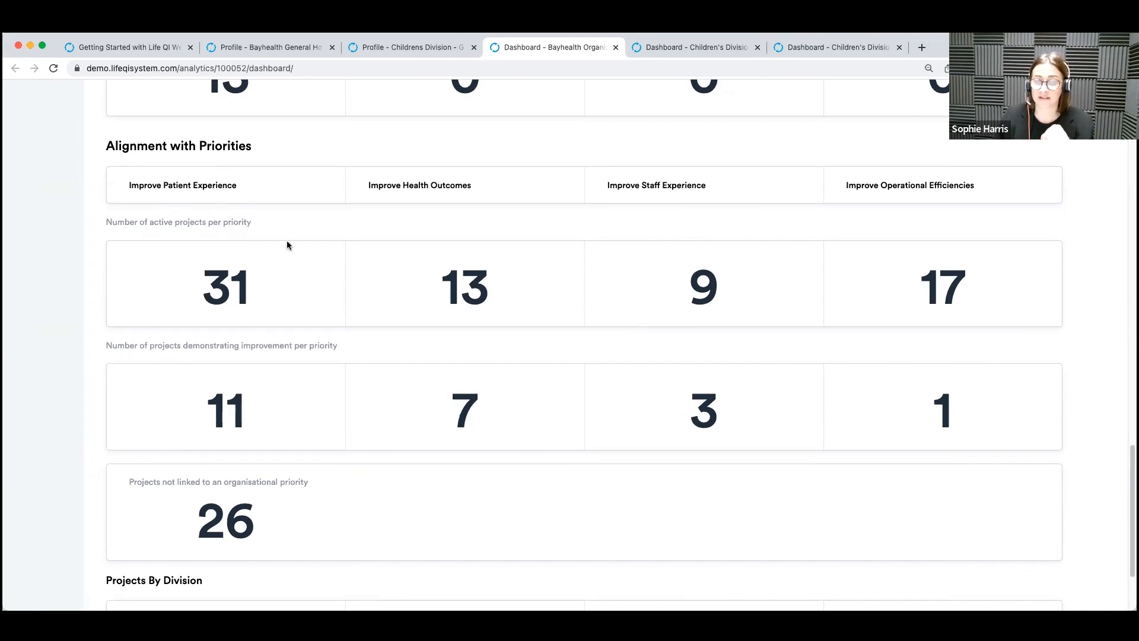
{"action": "scroll", "coordinate": [290, 249], "scroll_direction": "down", "scroll_amount": 1}
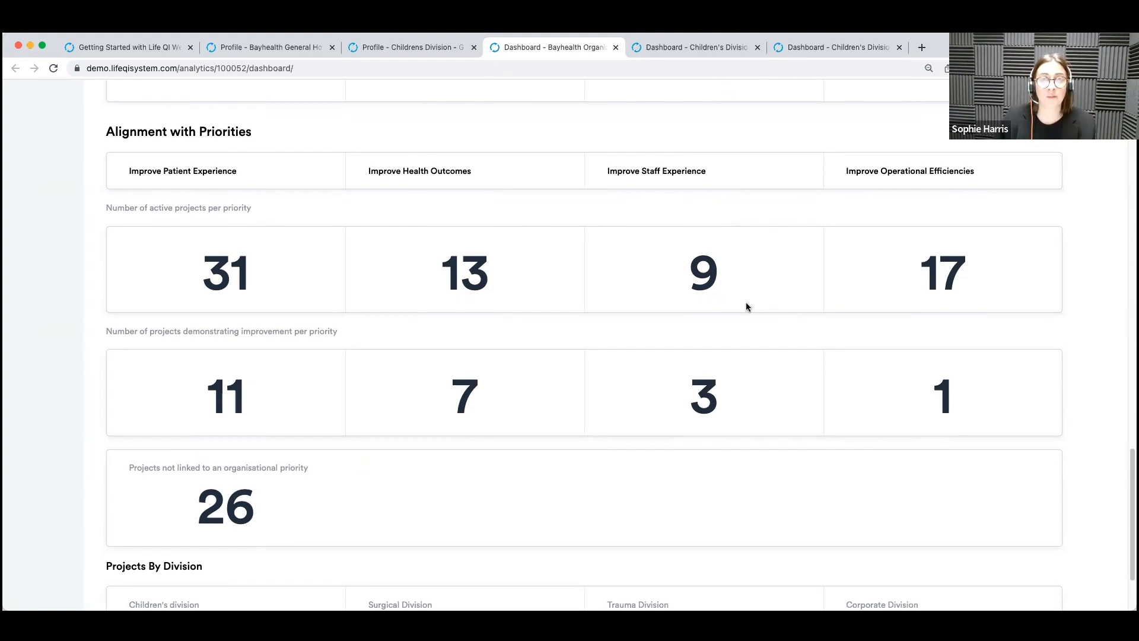
{"action": "scroll", "coordinate": [747, 305], "scroll_direction": "down", "scroll_amount": 3}
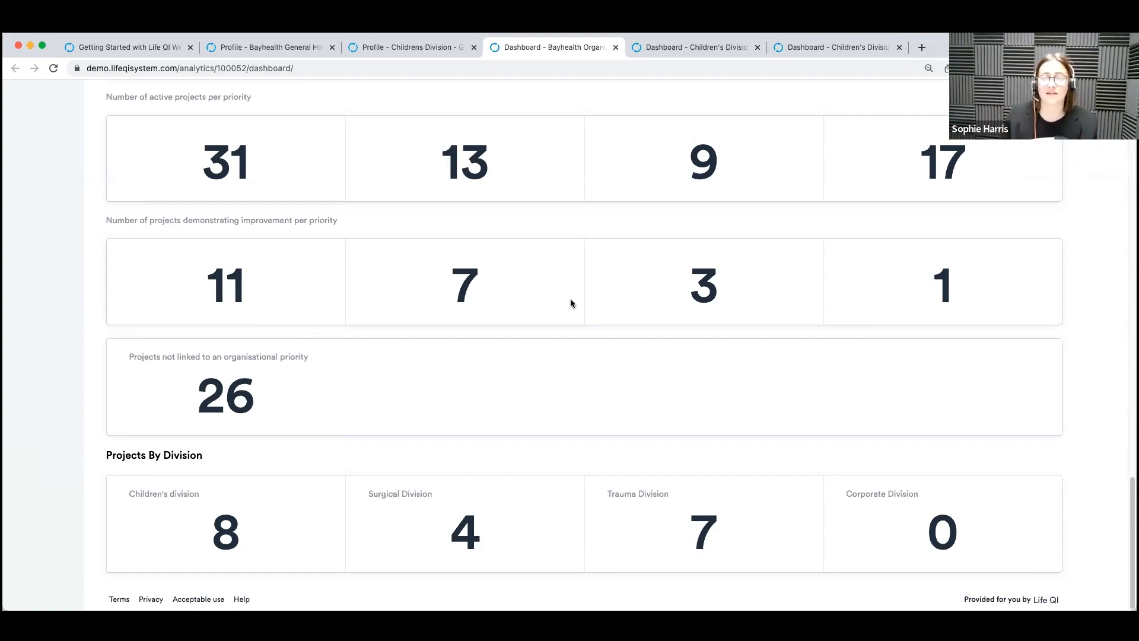
Open the Children's Division Dashboard and examine its project counts and the project progress scores over time.
{"action": "left_click", "coordinate": [705, 48]}
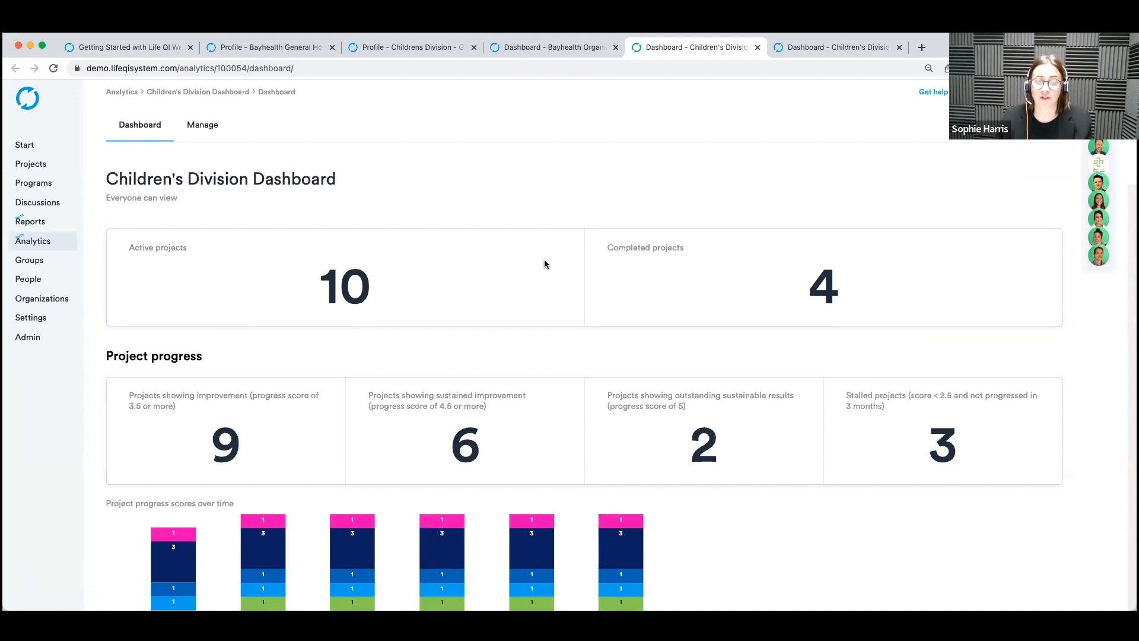
{"action": "scroll", "coordinate": [483, 241], "scroll_direction": "down", "scroll_amount": 1}
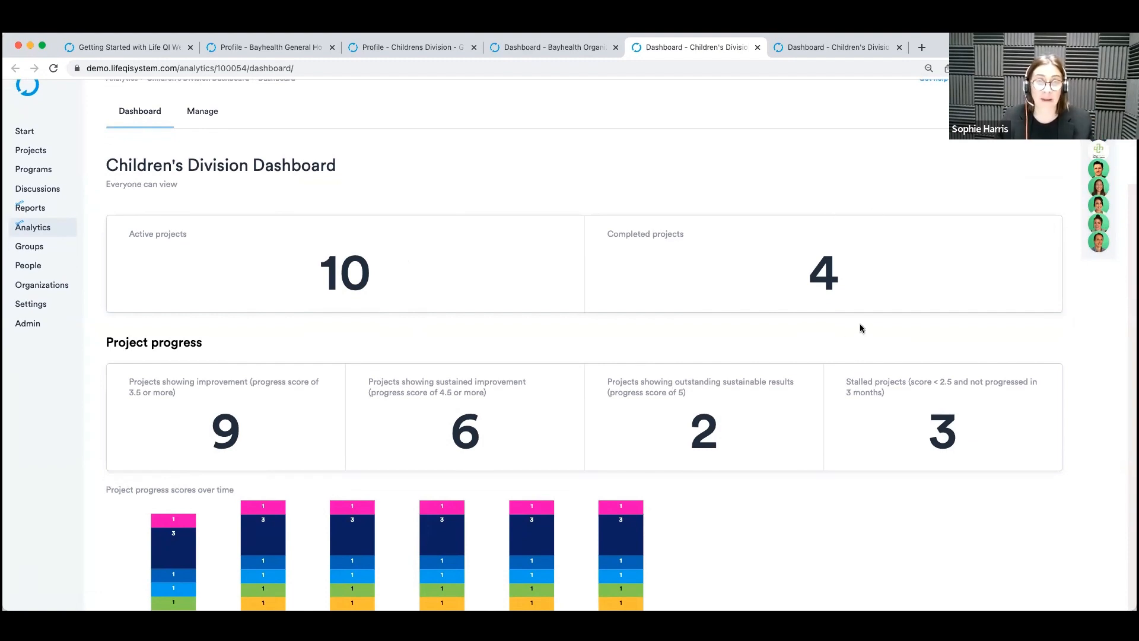
{"action": "scroll", "coordinate": [882, 325], "scroll_direction": "down", "scroll_amount": 5}
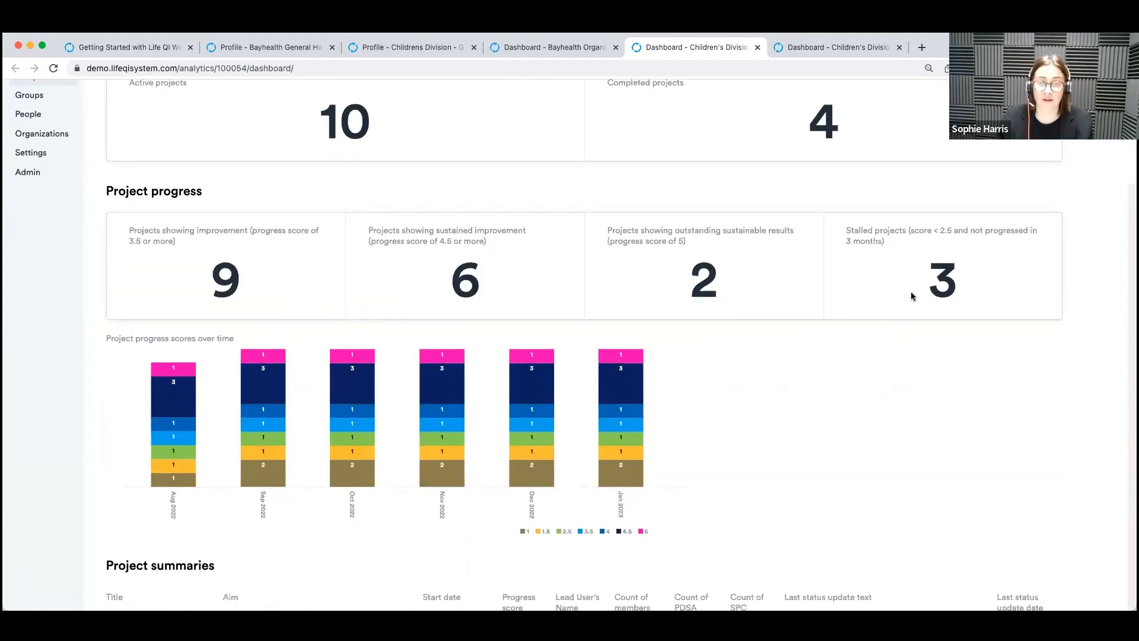
{"action": "scroll", "coordinate": [884, 286], "scroll_direction": "down", "scroll_amount": 1}
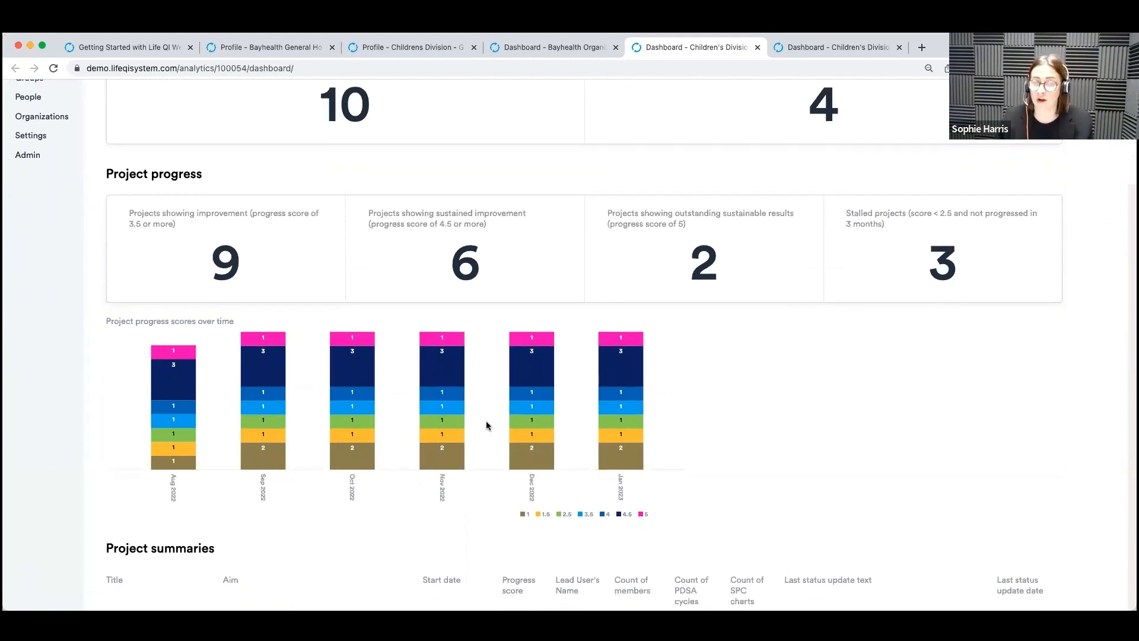
Review the Project summaries table on the Children's Division Dashboard, highlighting the title "Increasing joy at work".
{"action": "scroll", "coordinate": [844, 395], "scroll_direction": "down", "scroll_amount": 5}
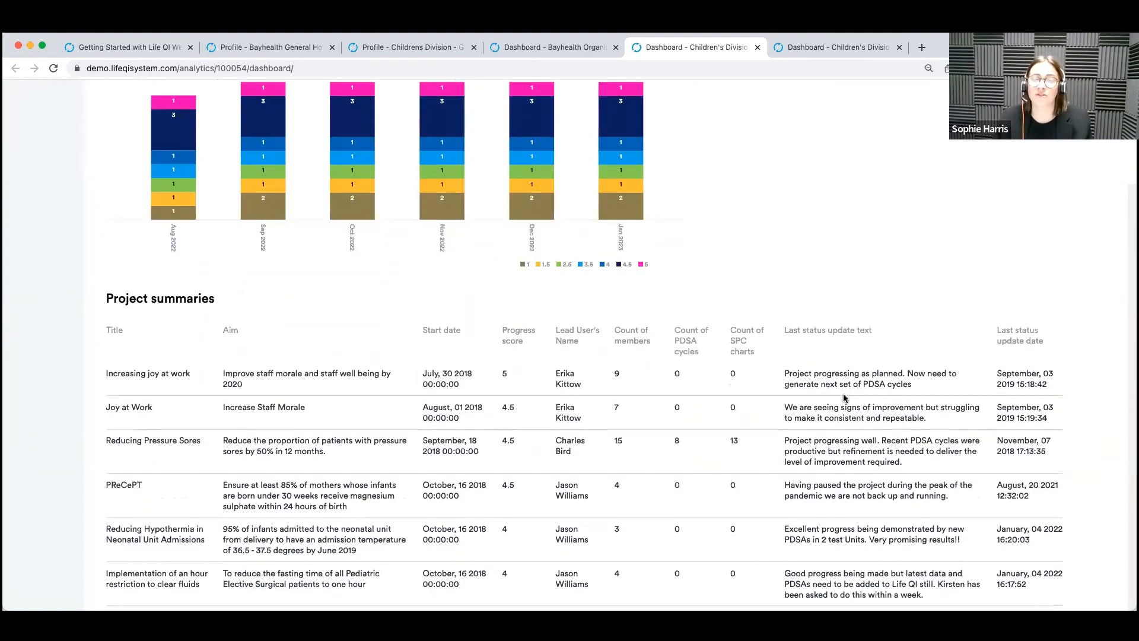
{"action": "scroll", "coordinate": [843, 395], "scroll_direction": "down", "scroll_amount": 3}
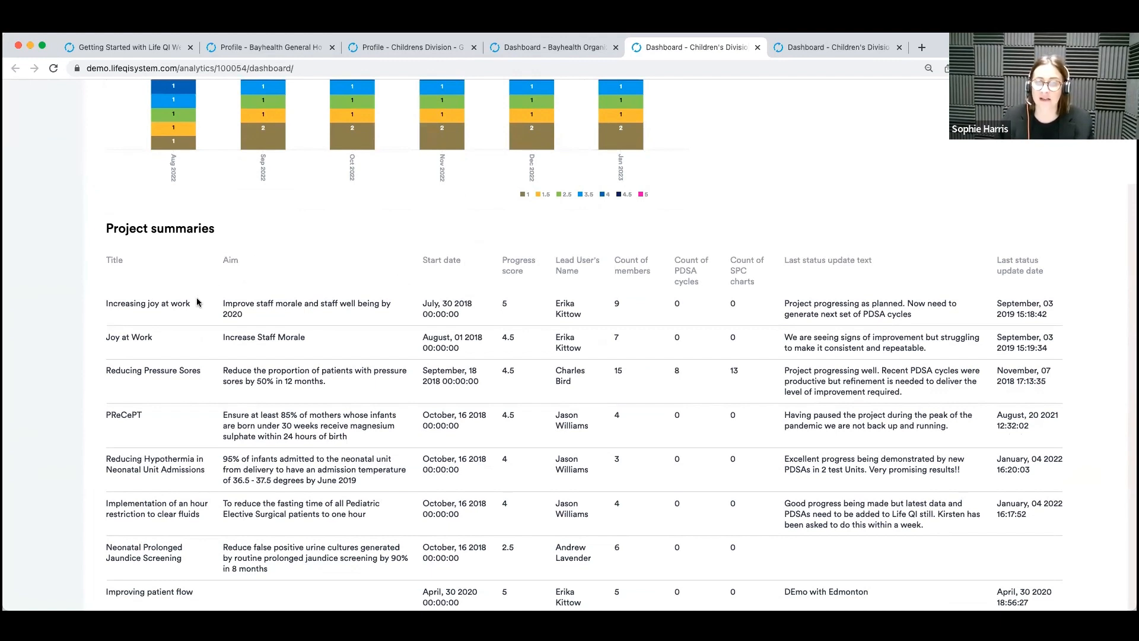
{"action": "left_click_drag", "start_coordinate": [105, 303], "coordinate": [194, 308]}
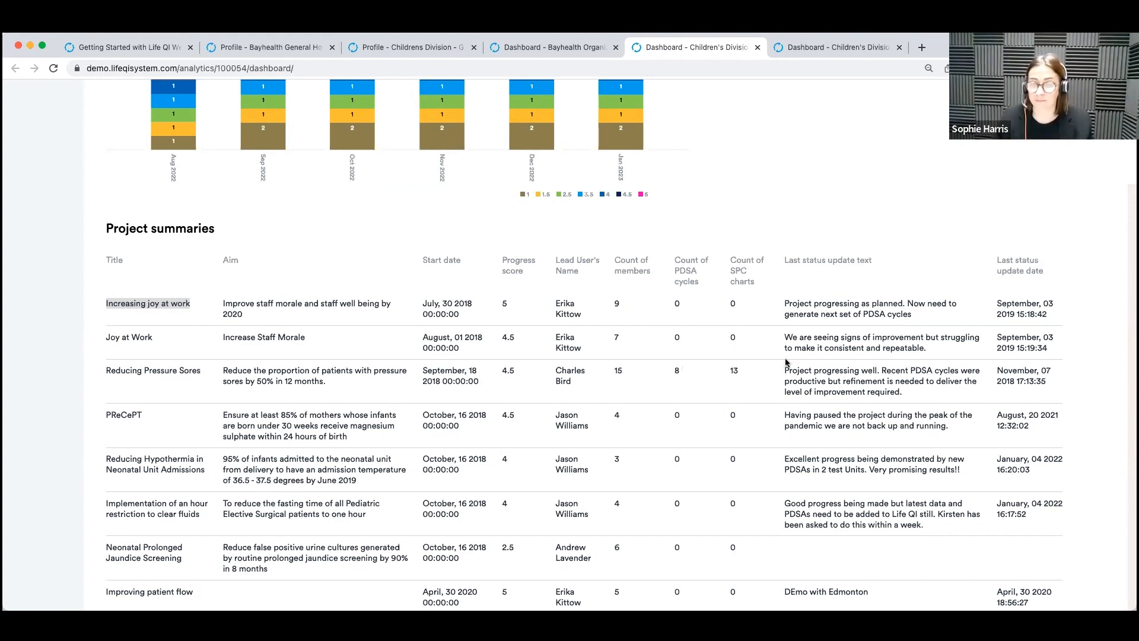
{"action": "scroll", "coordinate": [788, 361], "scroll_direction": "down", "scroll_amount": 3}
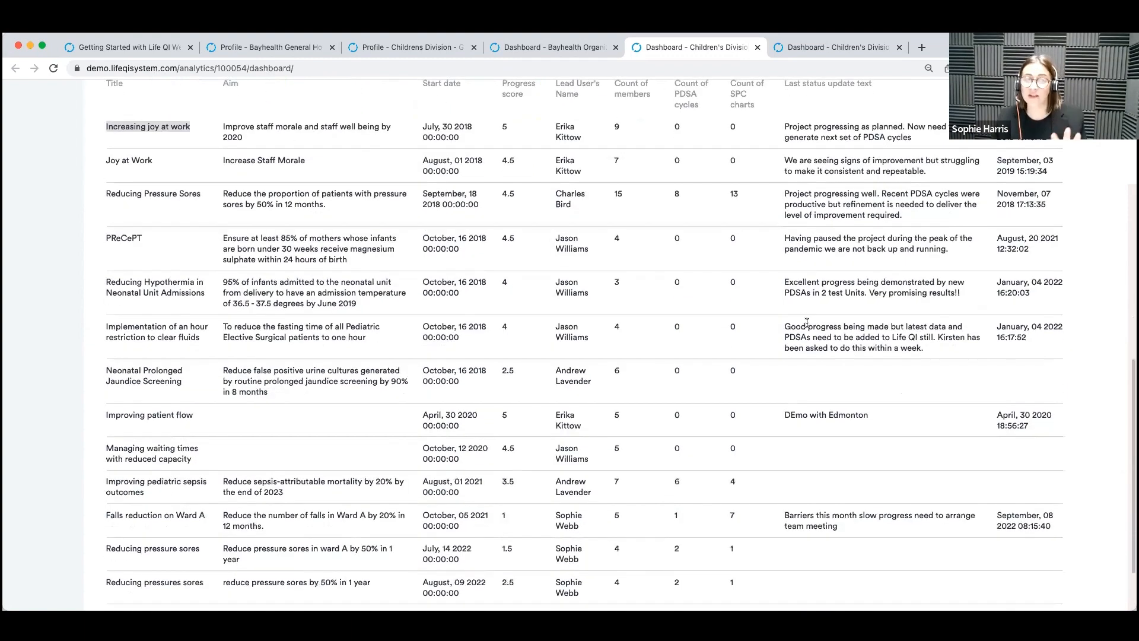
{"action": "scroll", "coordinate": [662, 408], "scroll_direction": "up", "scroll_amount": 2}
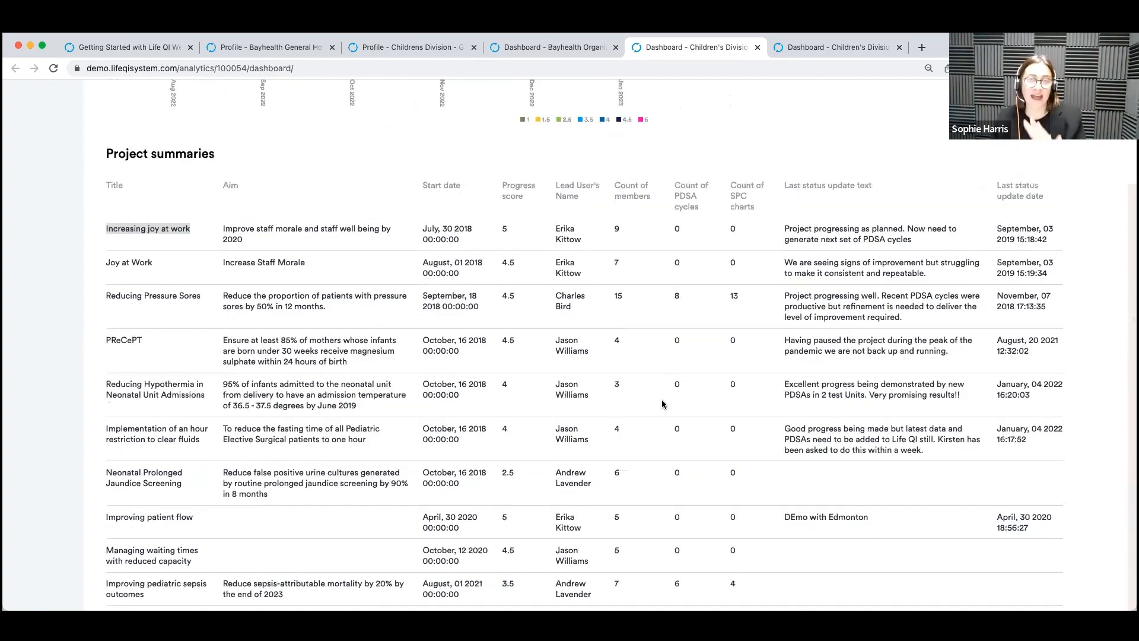
{"action": "scroll", "coordinate": [665, 387], "scroll_direction": "down", "scroll_amount": 3}
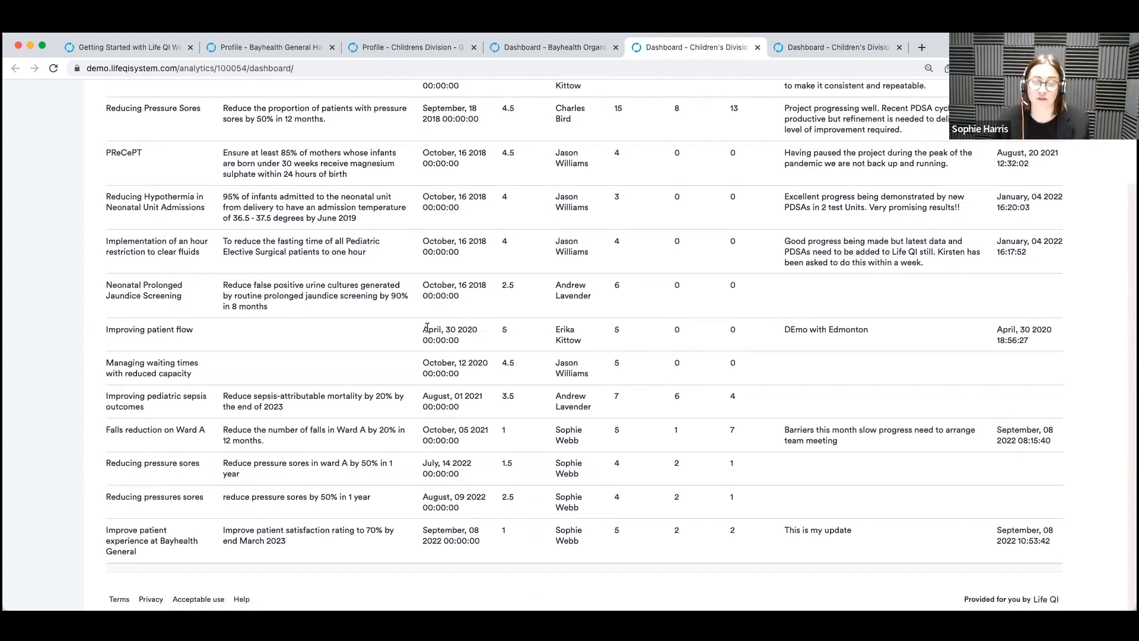
Return to the project counts on the Children's Division Dashboard and reload the dashboard page.
{"action": "scroll", "coordinate": [593, 370], "scroll_direction": "up", "scroll_amount": 10}
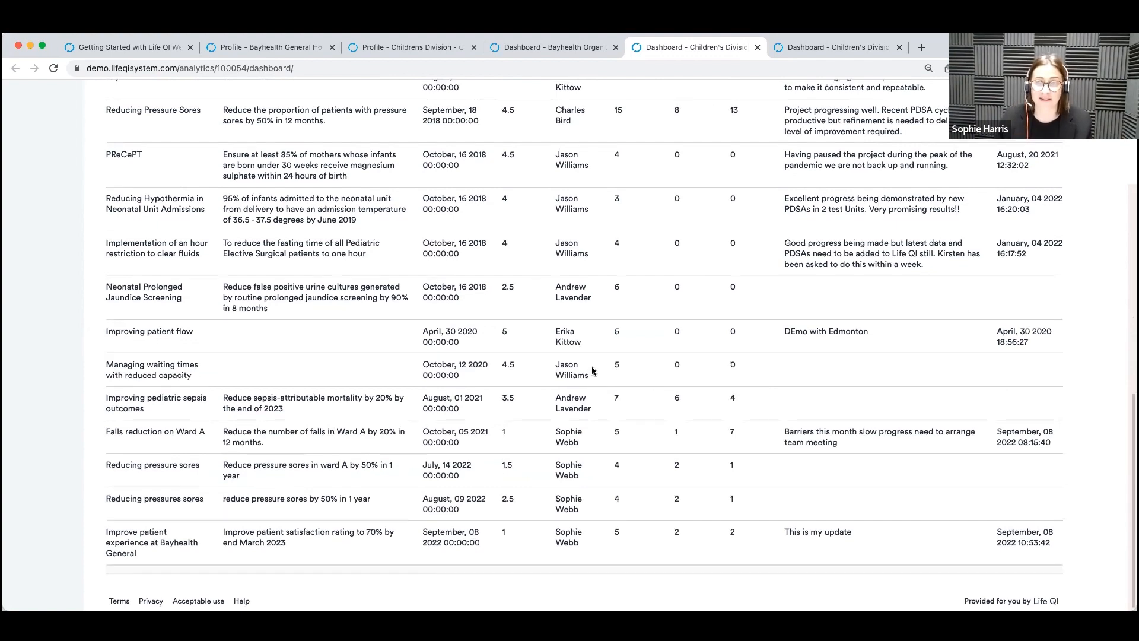
{"action": "scroll", "coordinate": [600, 372], "scroll_direction": "up", "scroll_amount": 3}
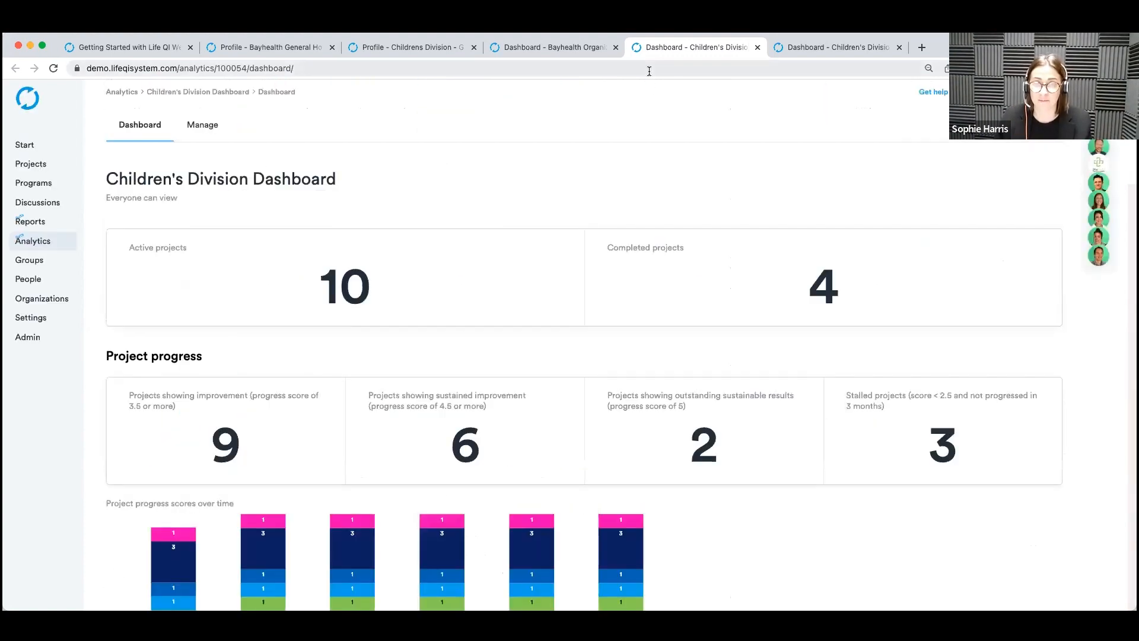
{"action": "left_click", "coordinate": [649, 70]}
{"action": "key", "text": "Return"}
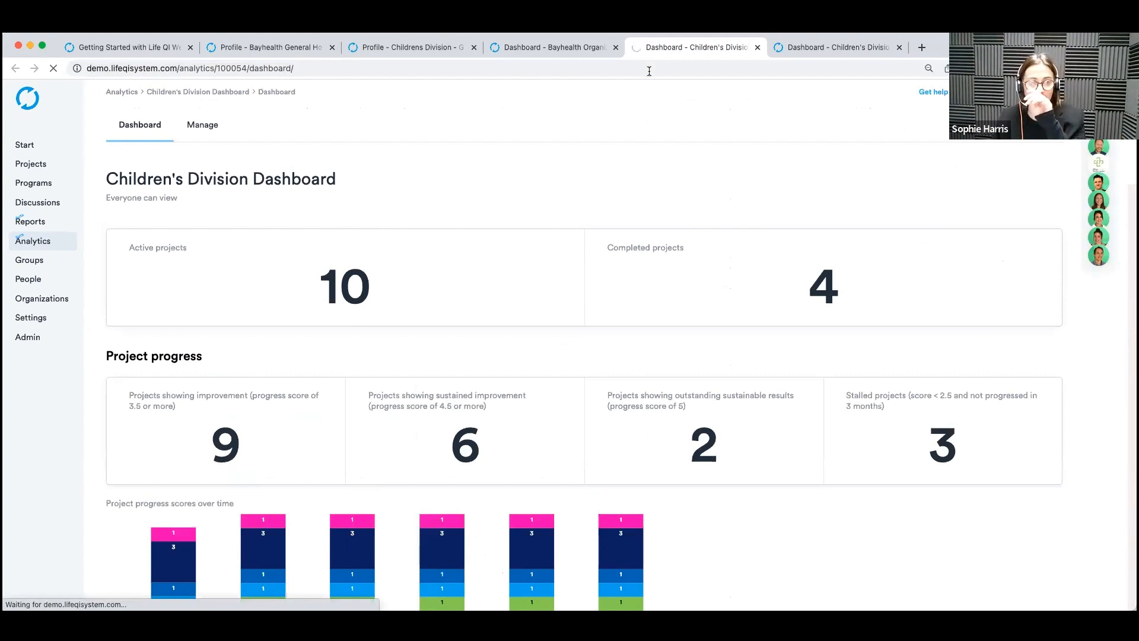
Switch back to the Bayhealth Organization Dashboard and revisit its sections from Projects By Division back to Current Projects.
{"action": "left_click", "coordinate": [542, 48]}
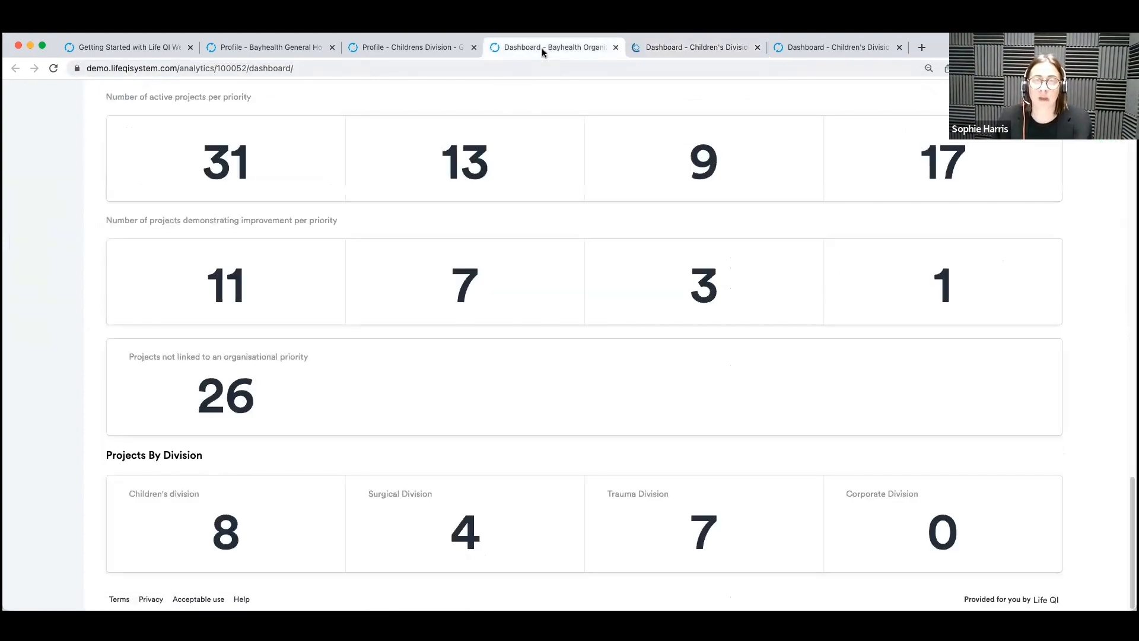
{"action": "scroll", "coordinate": [655, 291], "scroll_direction": "up", "scroll_amount": 10}
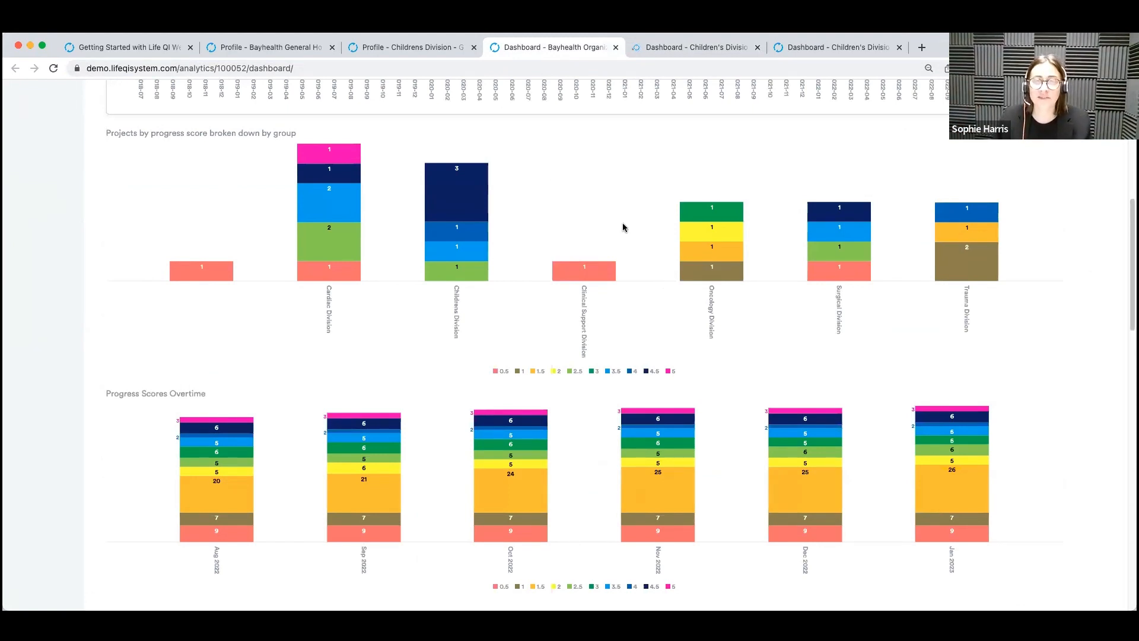
{"action": "scroll", "coordinate": [622, 223], "scroll_direction": "up", "scroll_amount": 5}
{"action": "scroll", "coordinate": [334, 87], "scroll_direction": "up", "scroll_amount": 2}
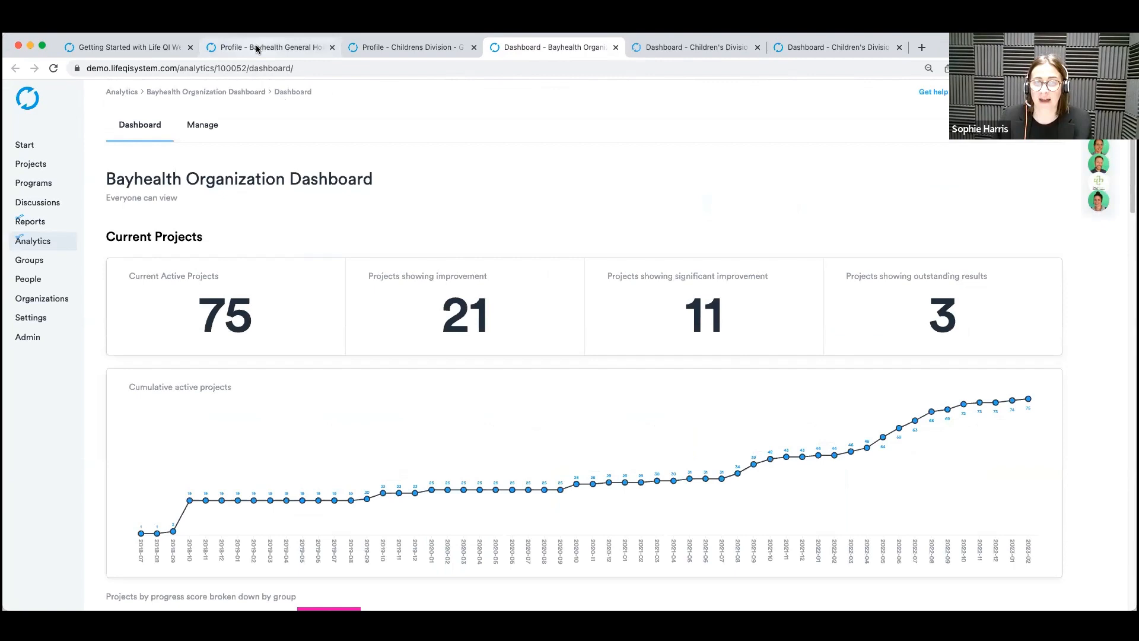
Switch to the Bayhealth General Hospital profile and review its priorities, projects and groups.
{"action": "left_click", "coordinate": [255, 47]}
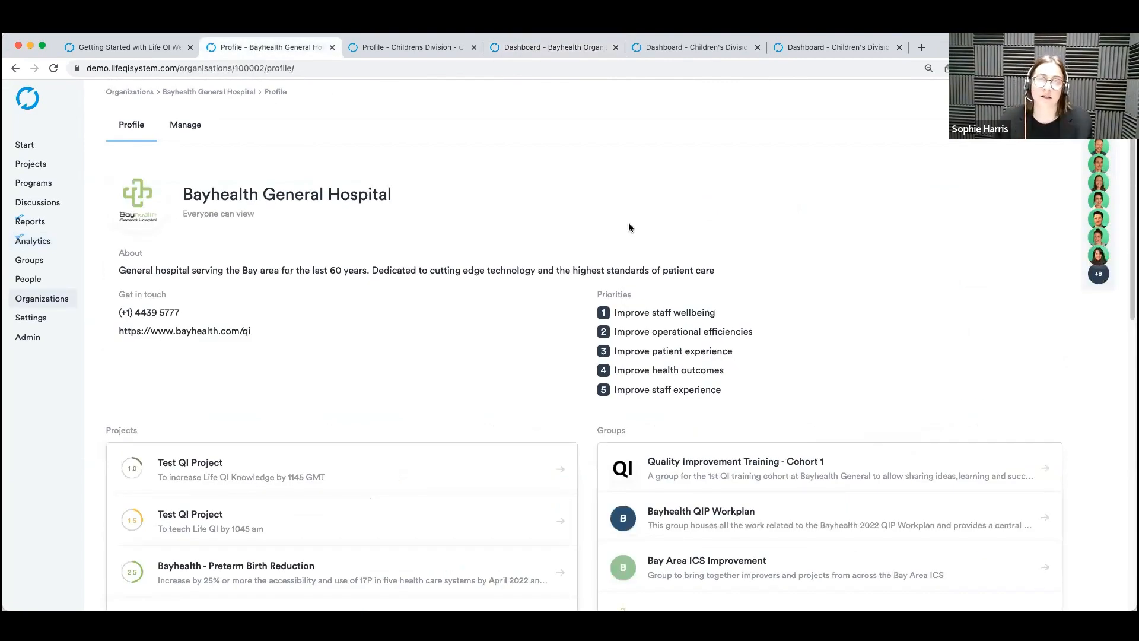
{"action": "scroll", "coordinate": [771, 205], "scroll_direction": "down", "scroll_amount": 3}
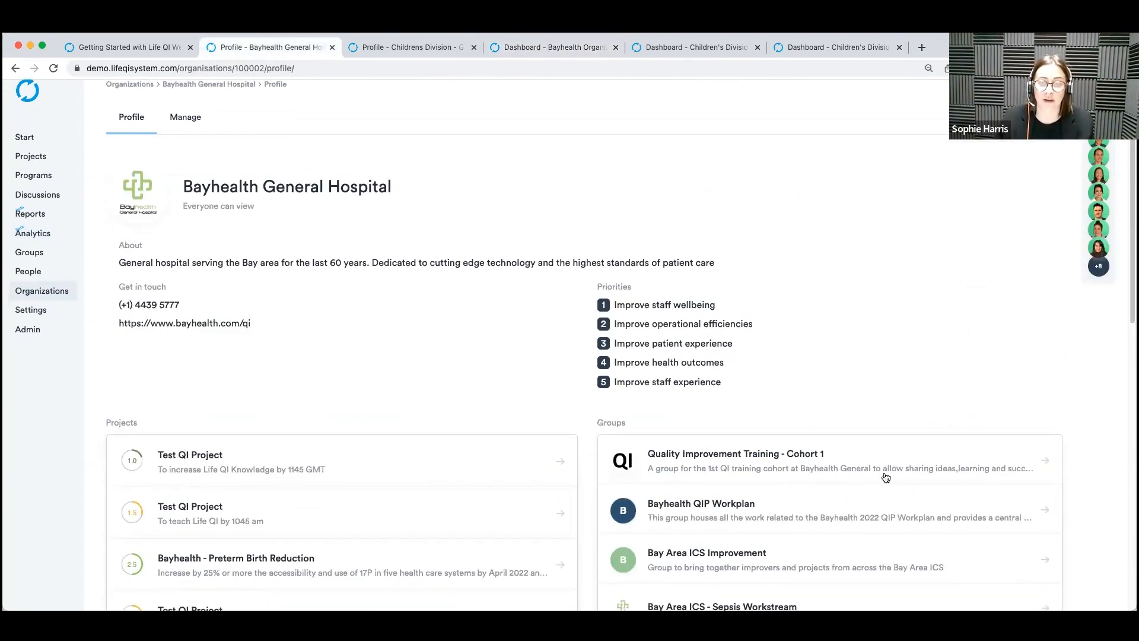
{"action": "scroll", "coordinate": [582, 102], "scroll_direction": "up", "scroll_amount": 3}
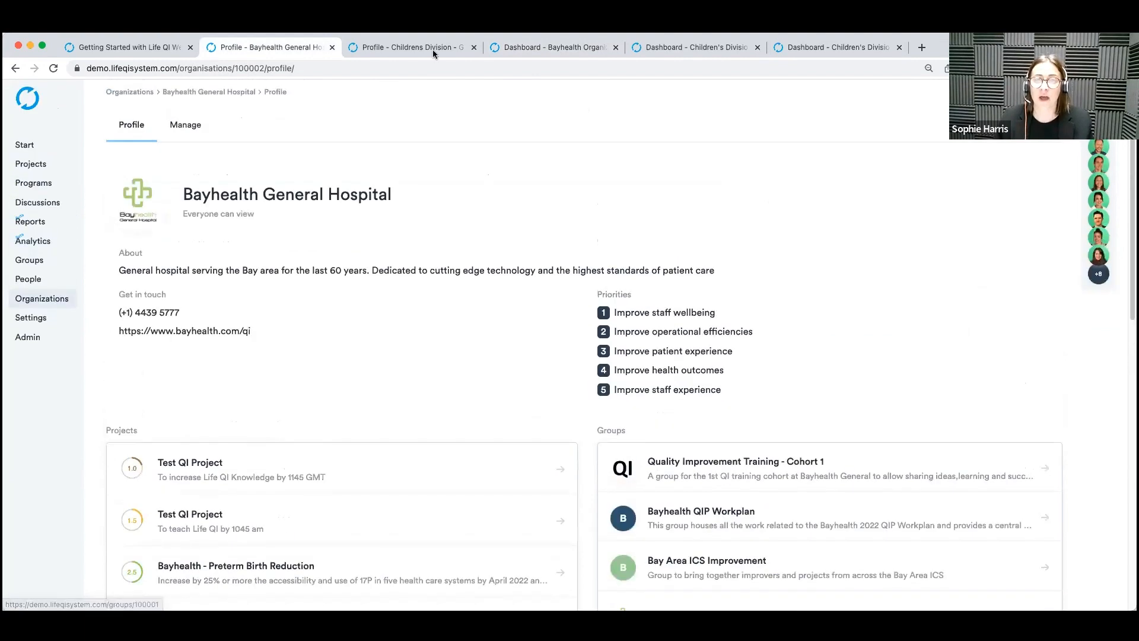
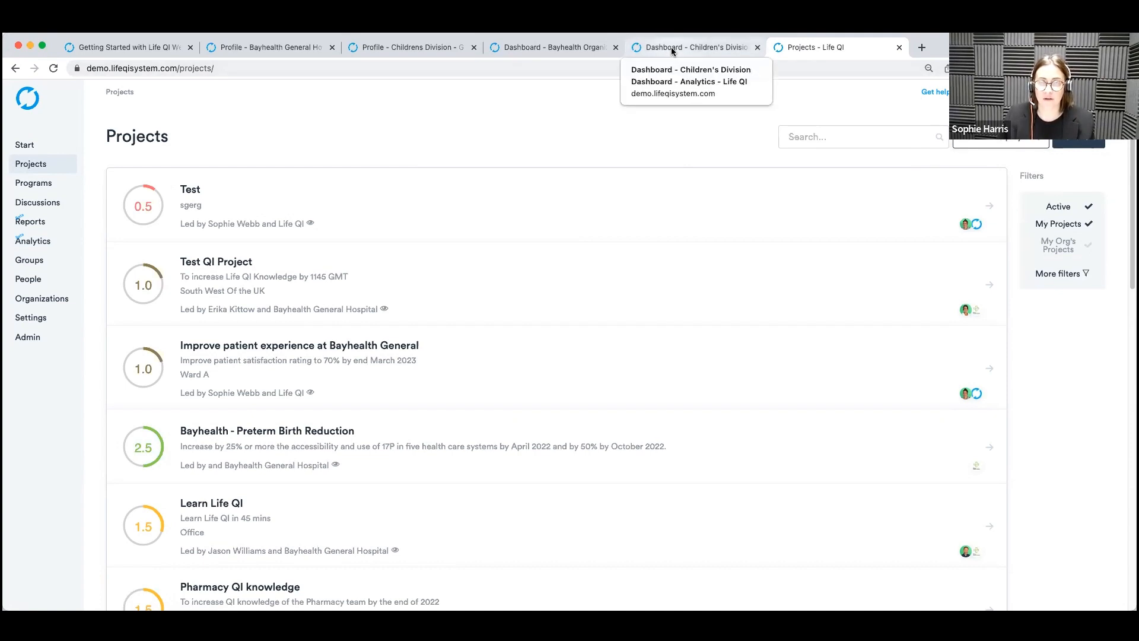
Start a new project titled "Test" and continue to the project team stage, leaving the workflow, problem, aim and rationale blank.
{"action": "left_click", "coordinate": [1079, 137]}
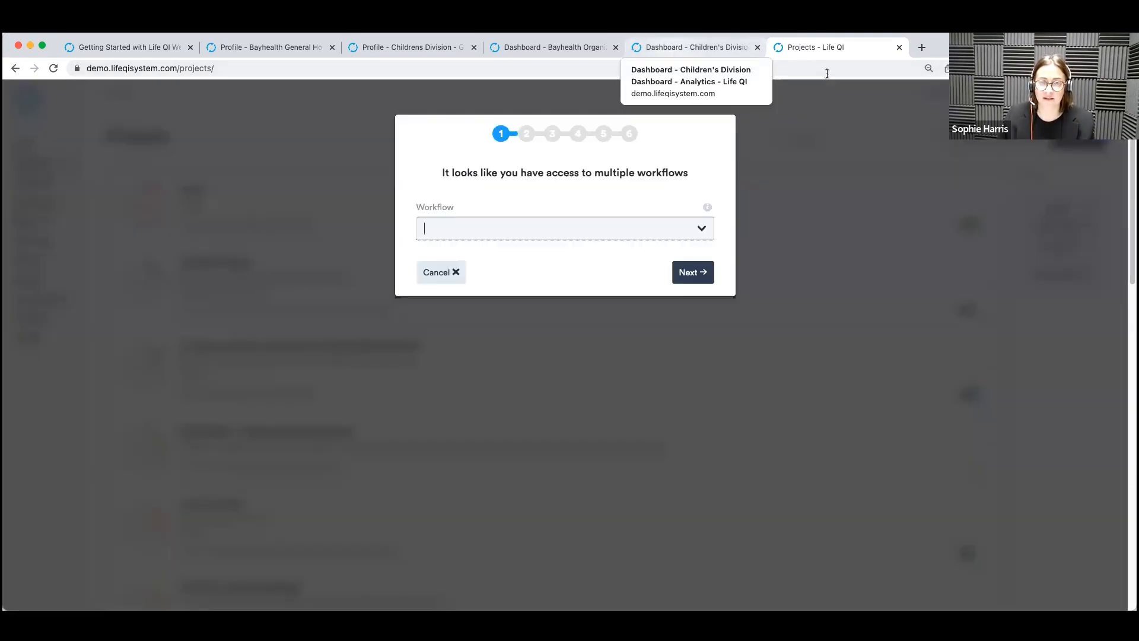
{"action": "left_click", "coordinate": [695, 274]}
{"action": "type", "text": "Trest"}
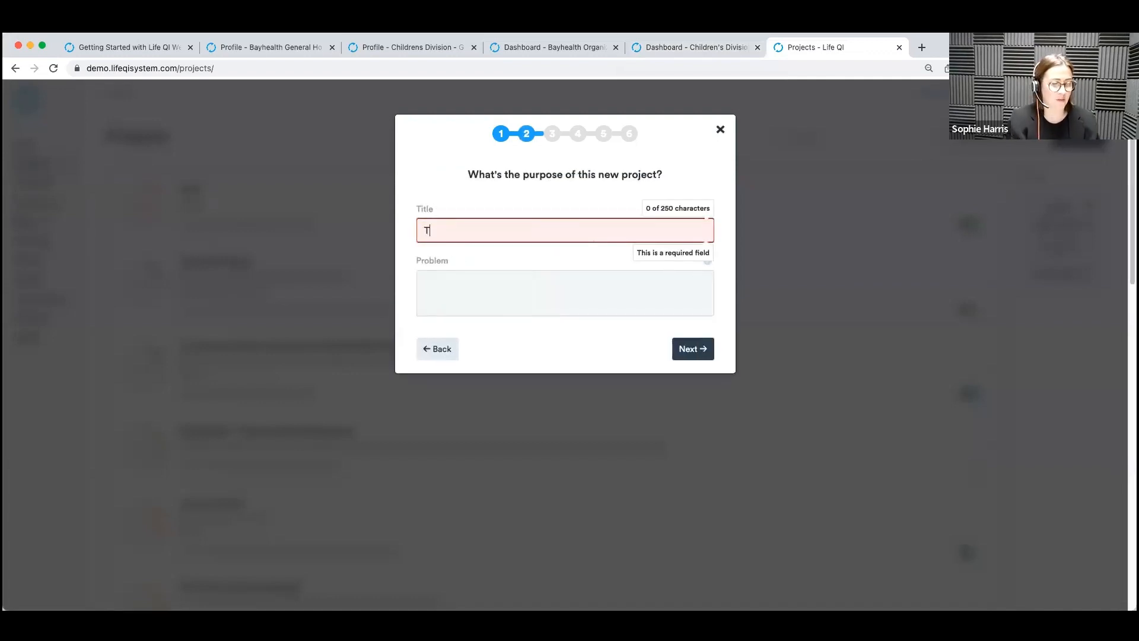
{"action": "key", "text": "BackSpace"}
{"action": "key", "text": "BackSpace"}
{"action": "key", "text": "BackSpace"}
{"action": "key", "text": "BackSpace"}
{"action": "type", "text": "est"}
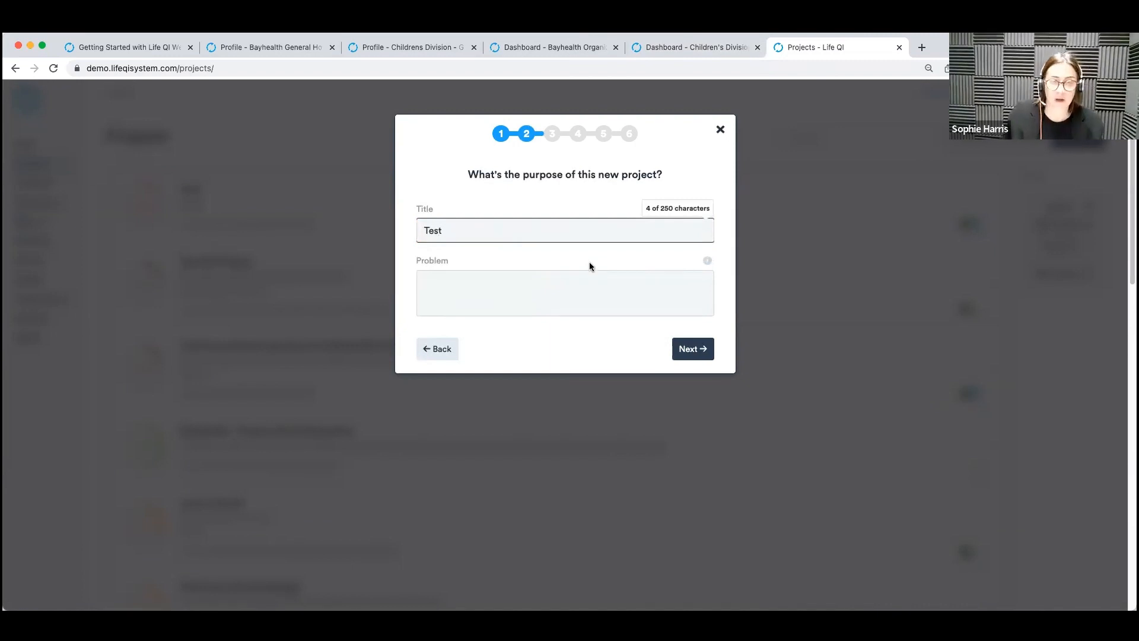
{"action": "left_click", "coordinate": [689, 350]}
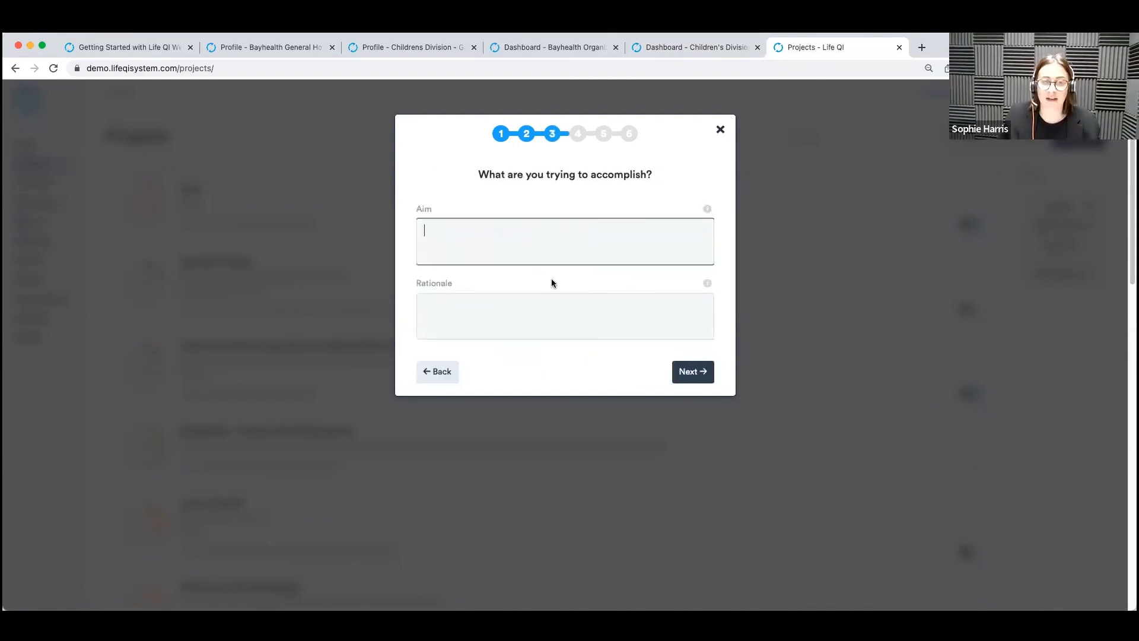
{"action": "left_click", "coordinate": [691, 372]}
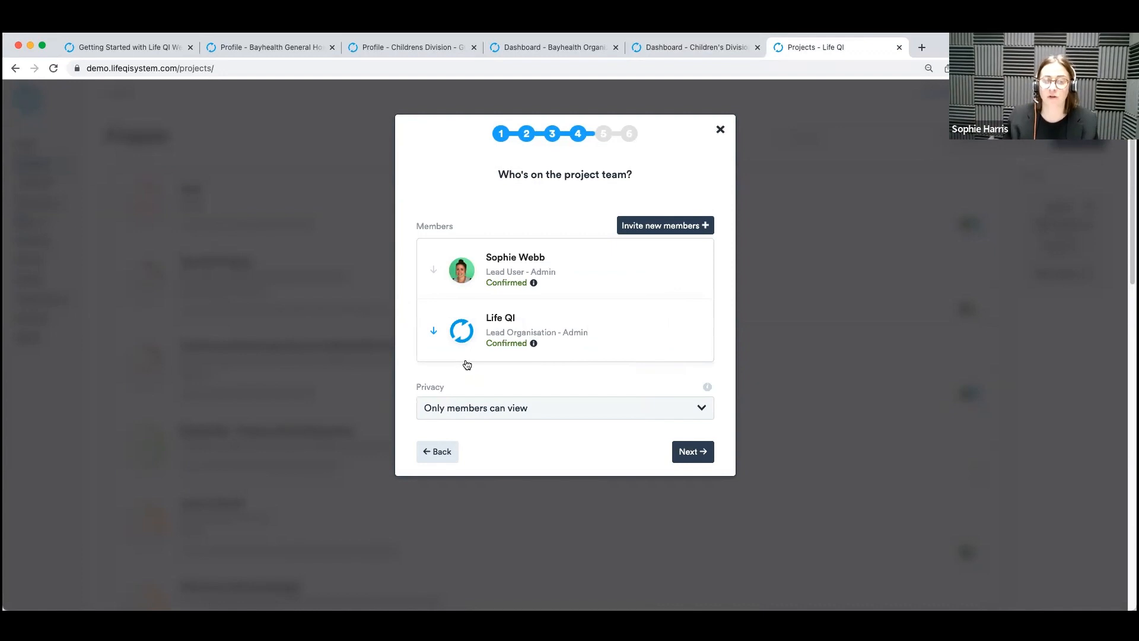
Find Childrens Division through the search term "childrens" and add it to the project team as Lead Group.
{"action": "left_click", "coordinate": [659, 225]}
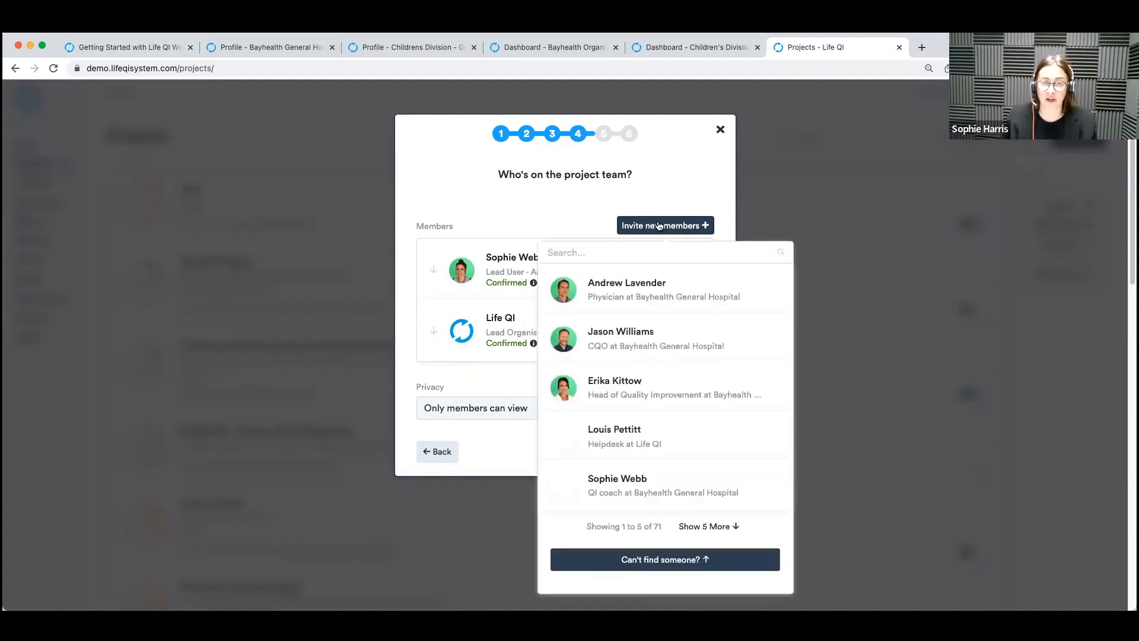
{"action": "type", "text": "c"}
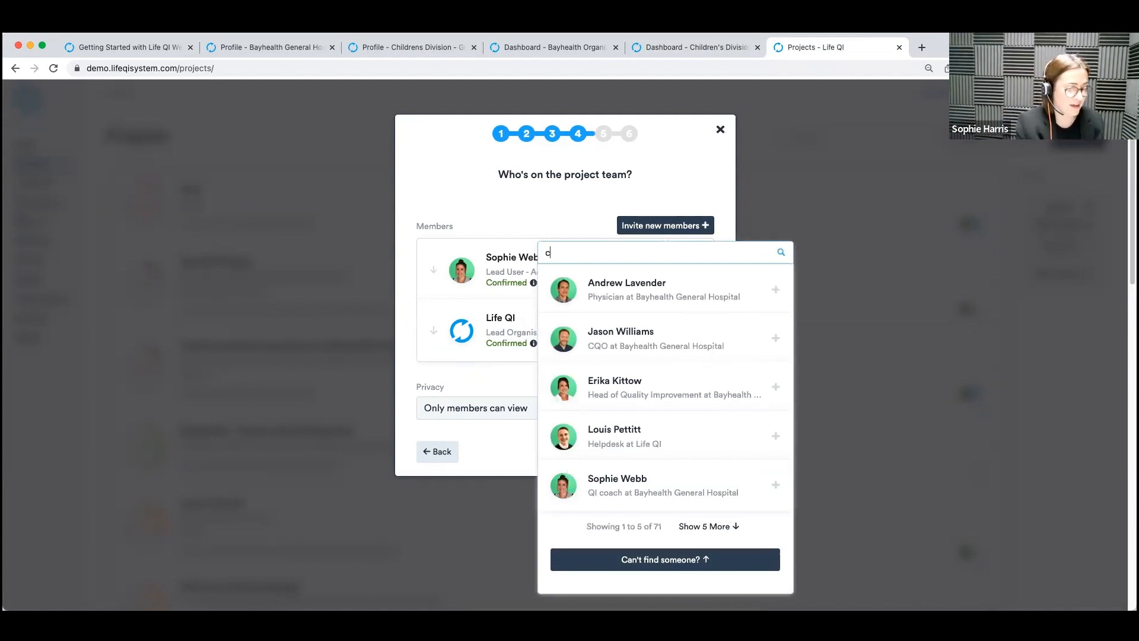
{"action": "type", "text": "hildrens"}
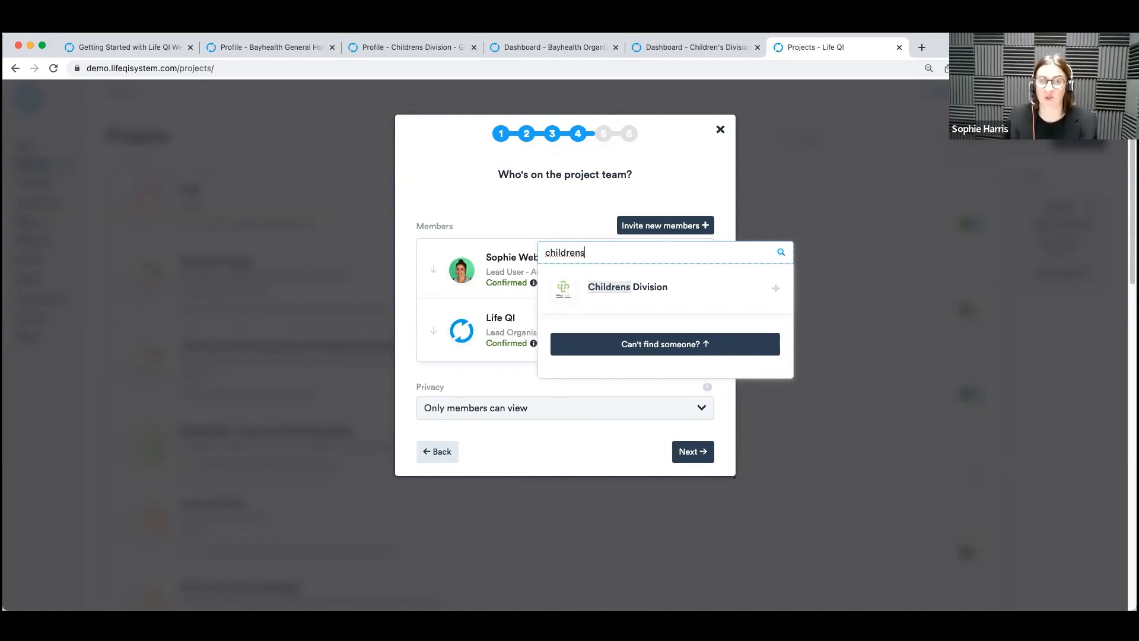
{"action": "left_click", "coordinate": [736, 298]}
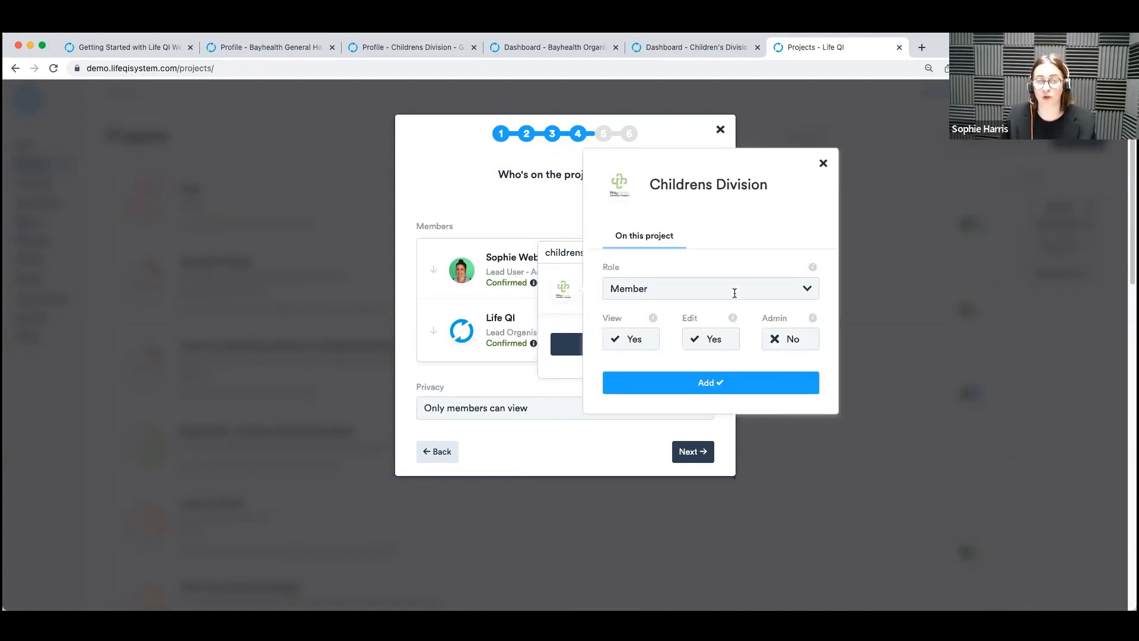
{"action": "left_click", "coordinate": [711, 293]}
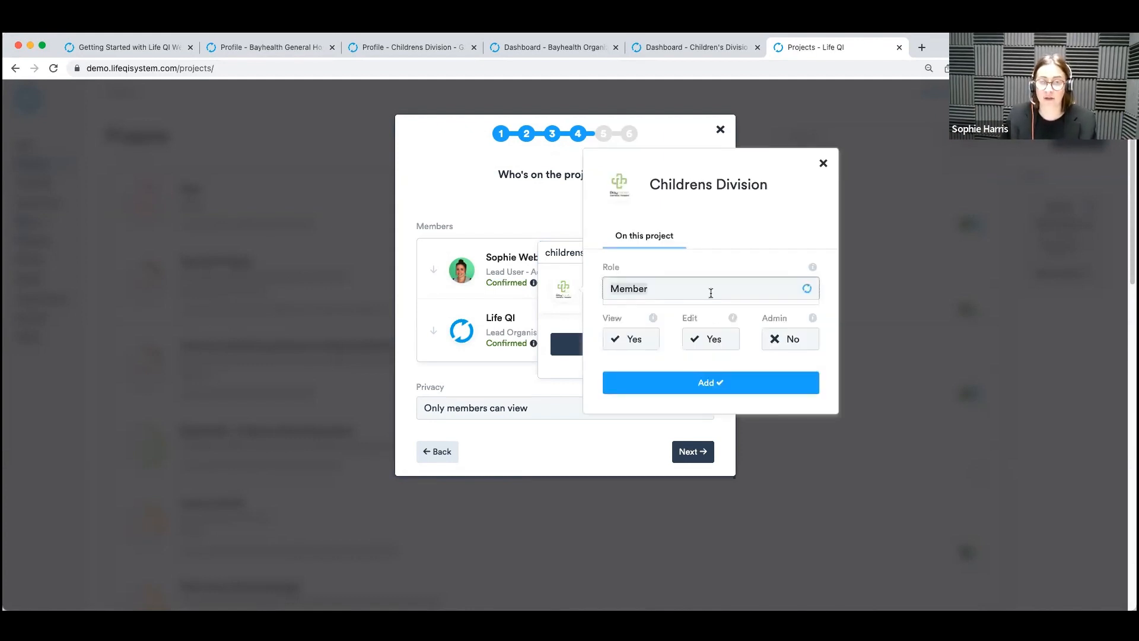
{"action": "left_click", "coordinate": [660, 353]}
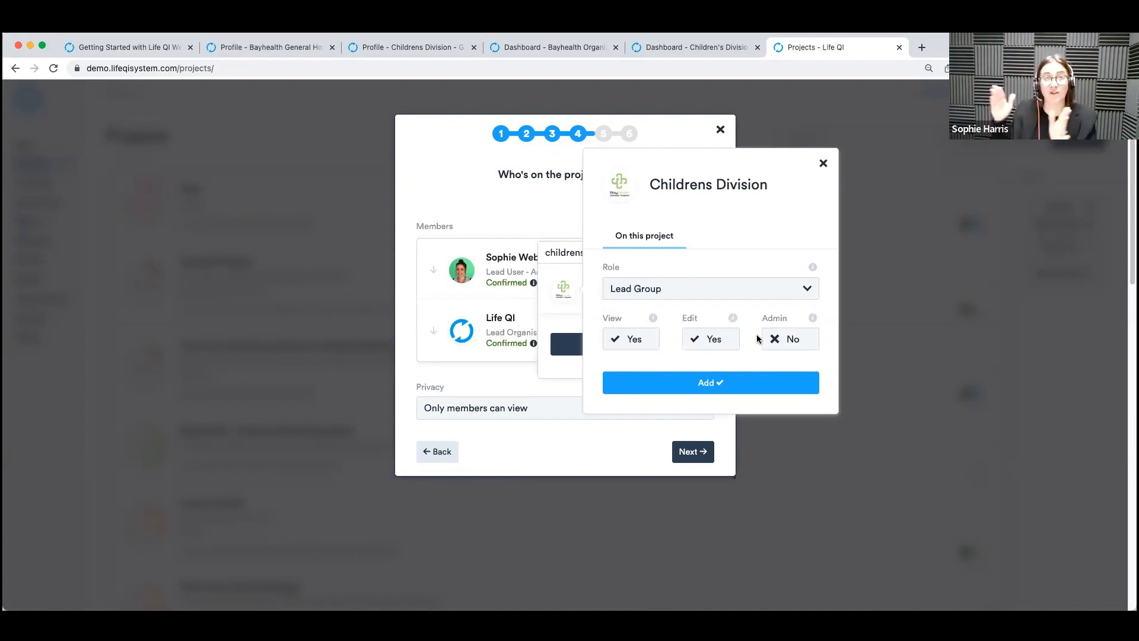
{"action": "left_click", "coordinate": [710, 382]}
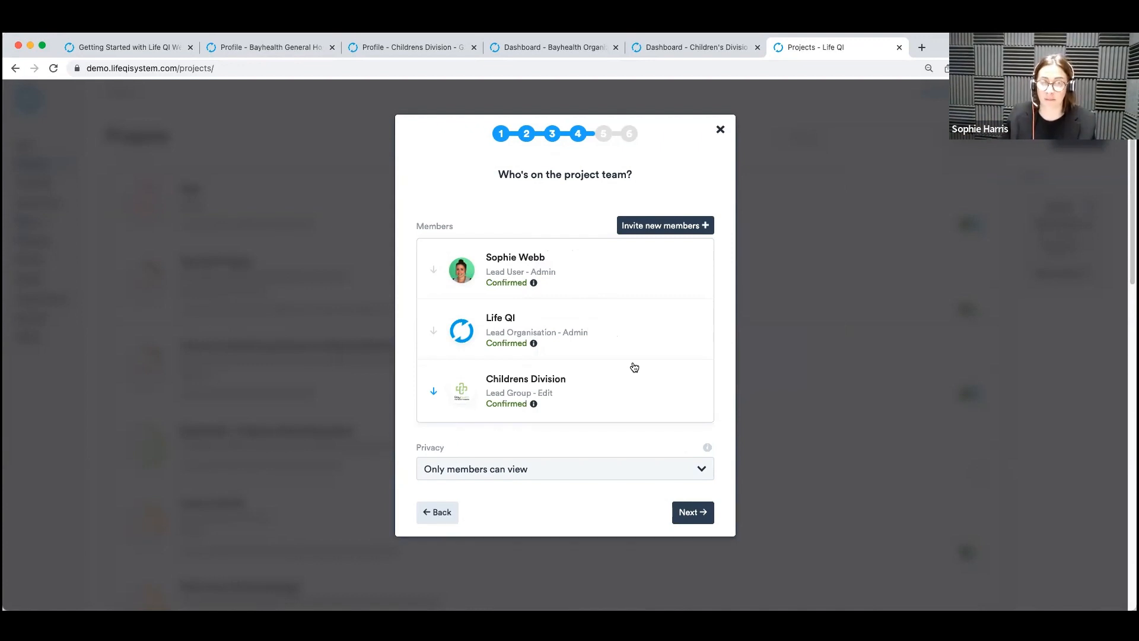
Continue past the categorization stage to the project's dates and location, and close the setup without creating the project.
{"action": "left_click", "coordinate": [690, 513]}
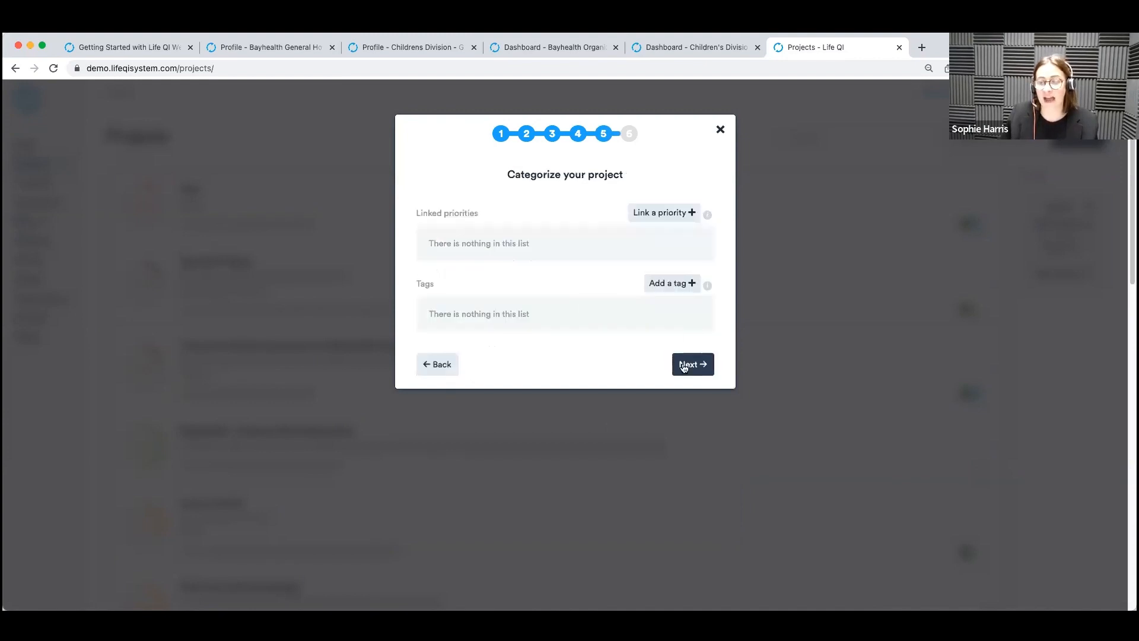
{"action": "left_click", "coordinate": [683, 365]}
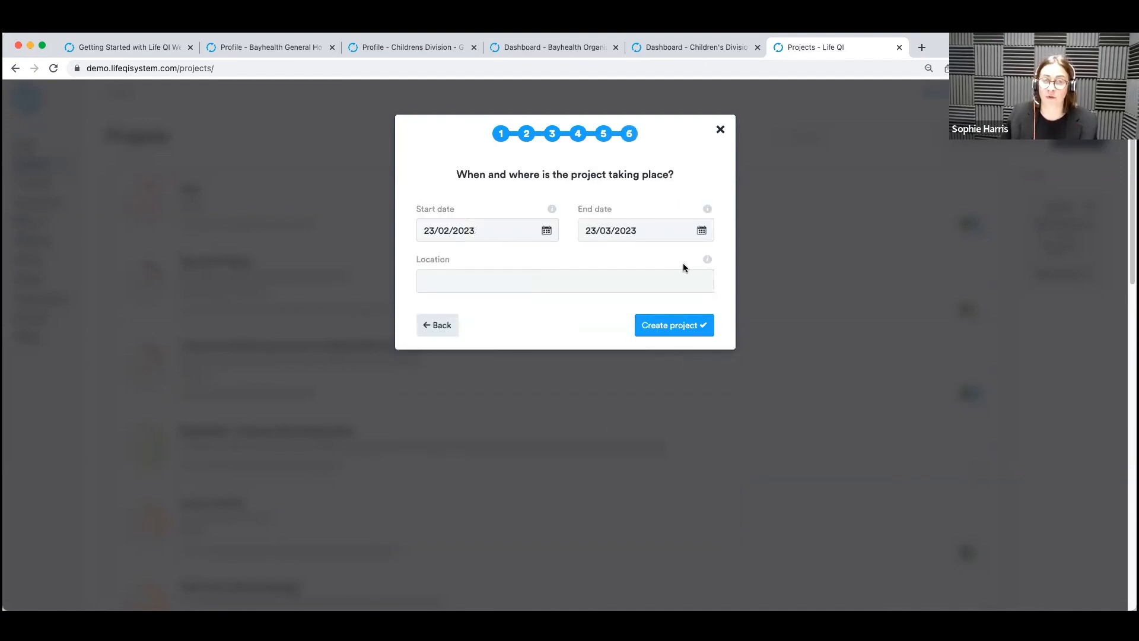
{"action": "left_click", "coordinate": [721, 133]}
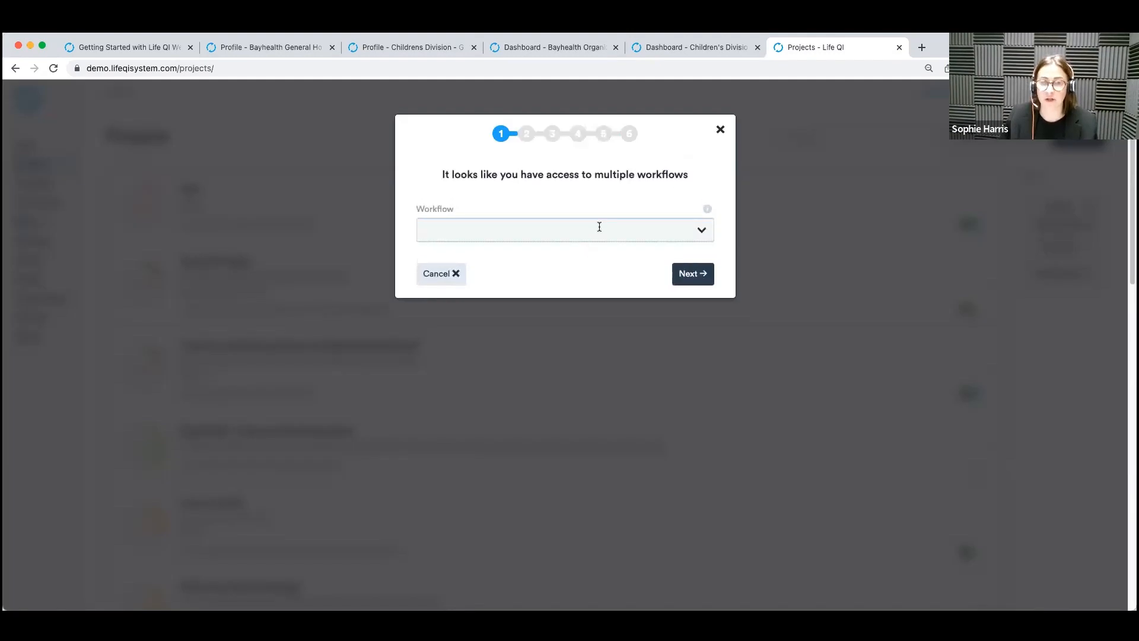
Start another new project with the Simple project workflow, title it "Test" and continue to the project team stage.
{"action": "left_click", "coordinate": [600, 227]}
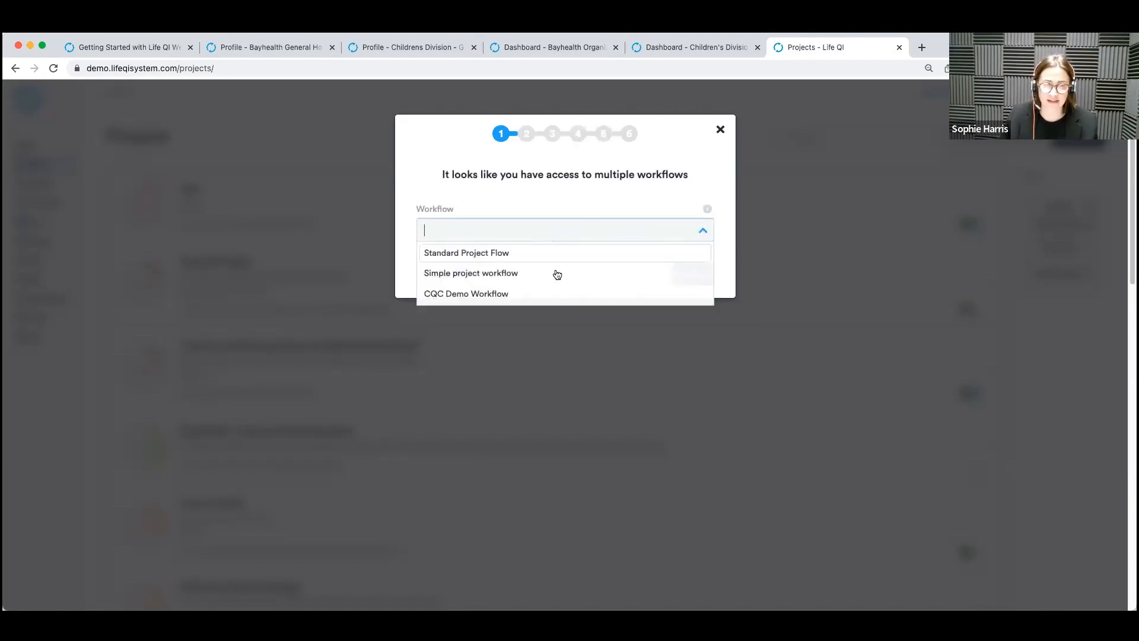
{"action": "left_click", "coordinate": [557, 274]}
{"action": "left_click", "coordinate": [693, 275]}
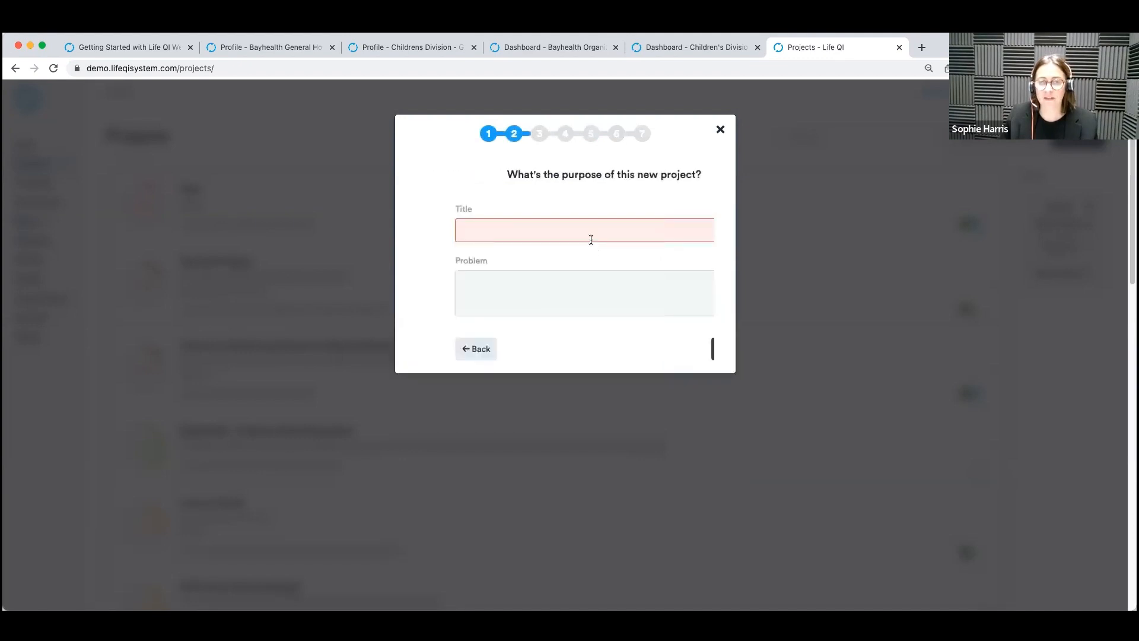
{"action": "type", "text": "Test"}
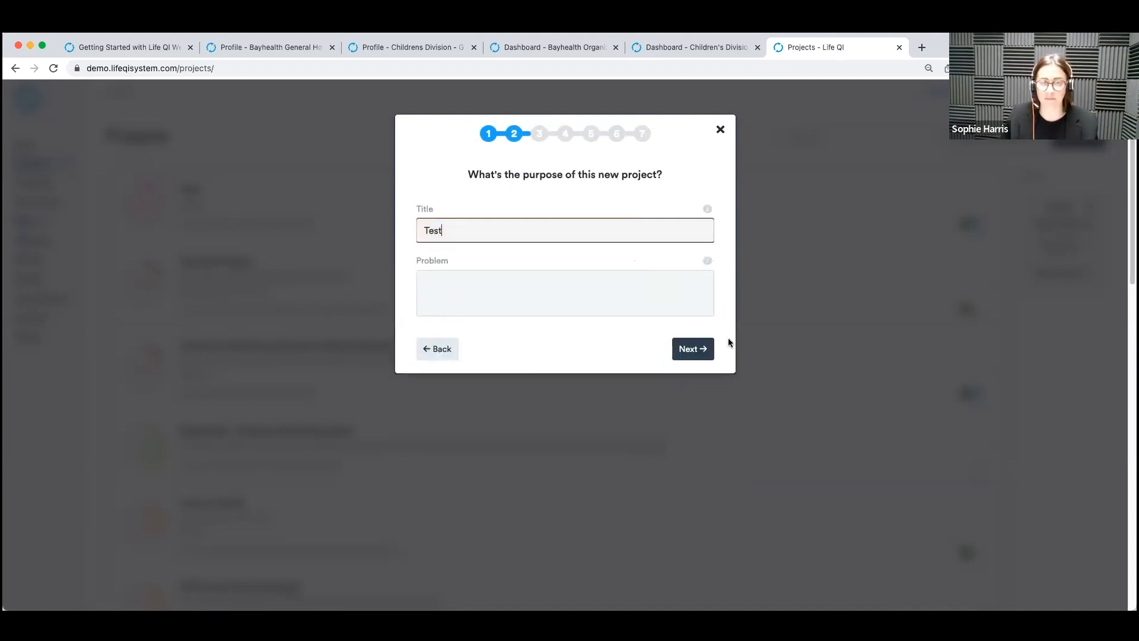
{"action": "left_click", "coordinate": [693, 350]}
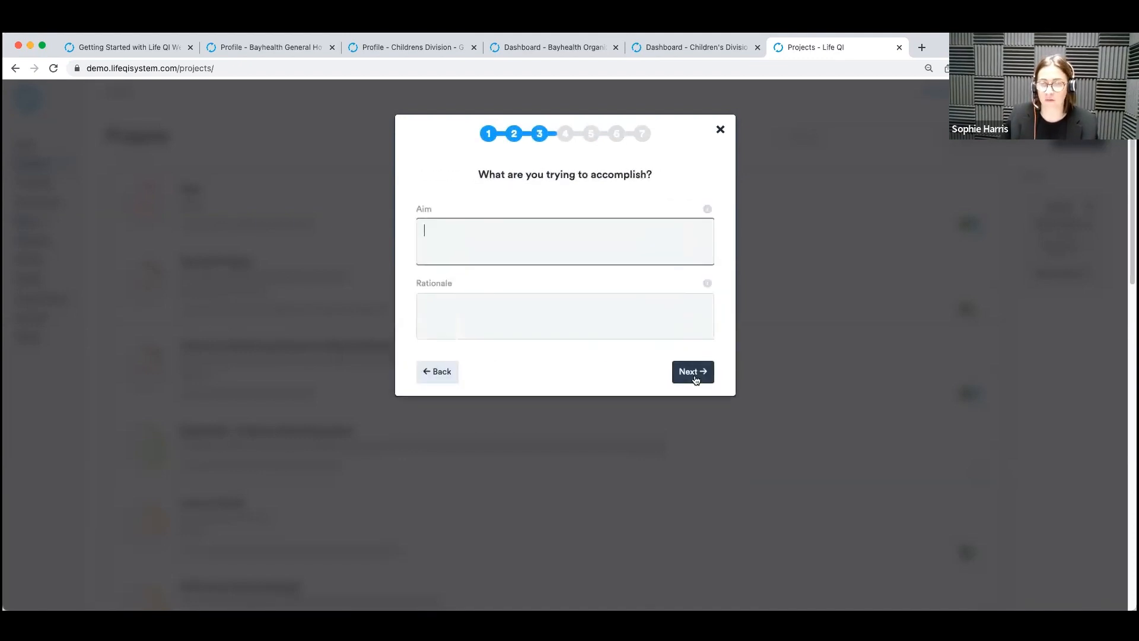
{"action": "left_click", "coordinate": [693, 372]}
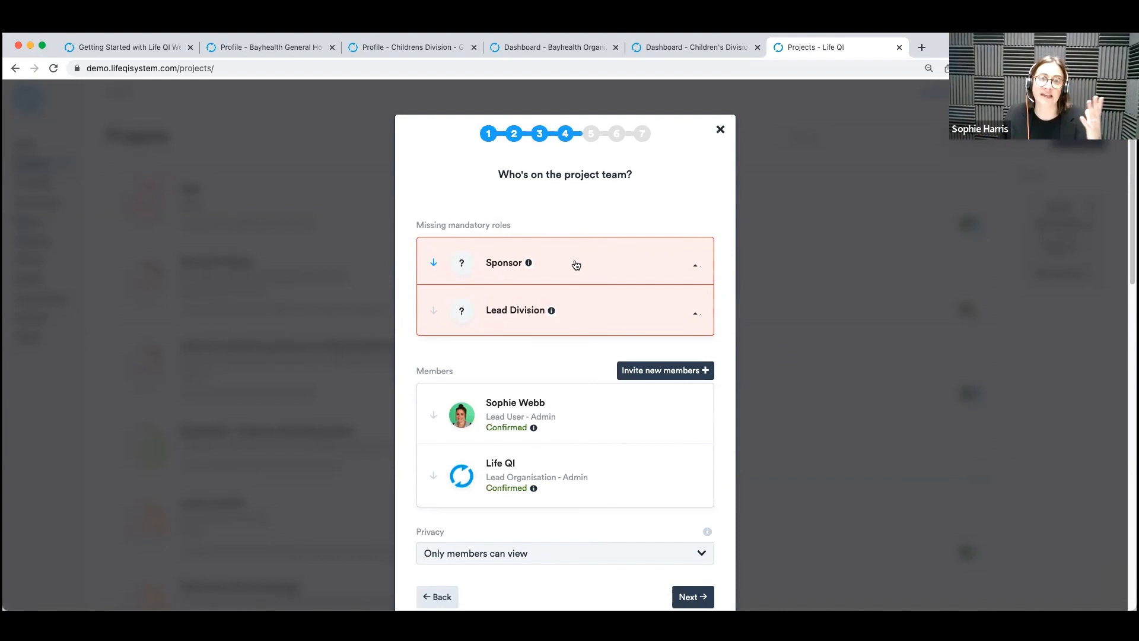
Fill the mandatory Sponsor role on the project team with the Life QI Helpdesk user, keeping view and edit permissions.
{"action": "left_click", "coordinate": [595, 263]}
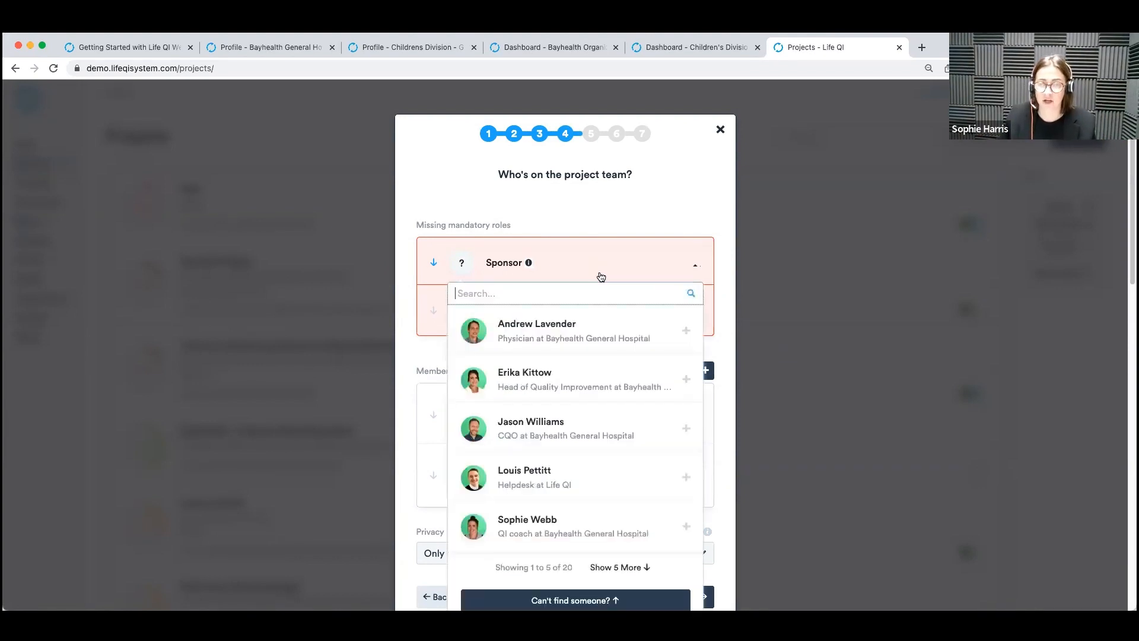
{"action": "left_click", "coordinate": [638, 488]}
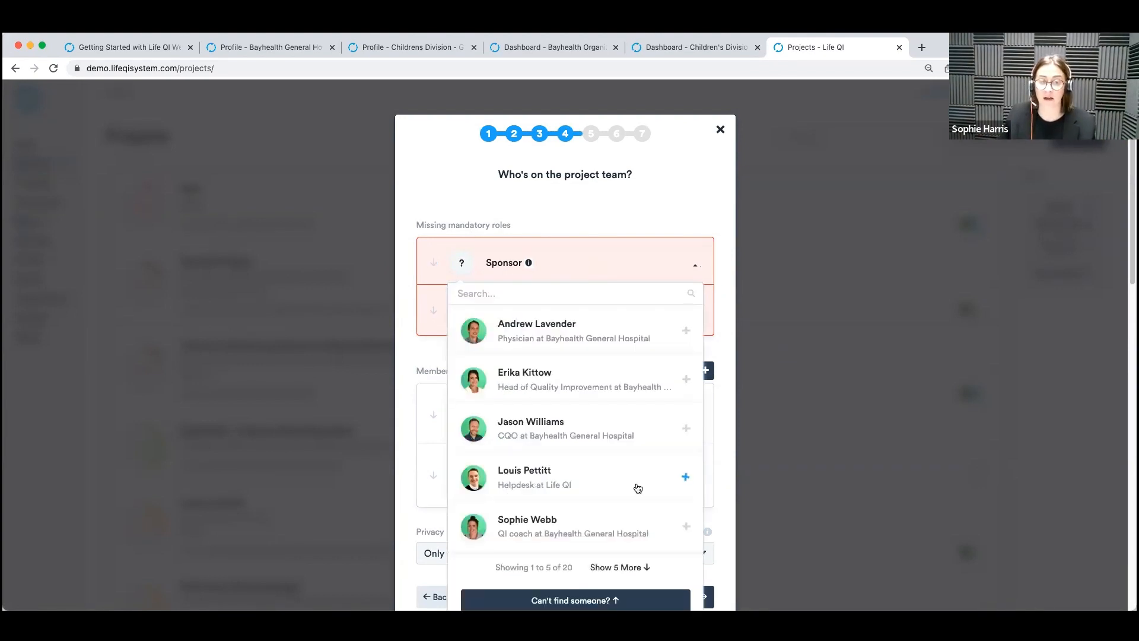
{"action": "scroll", "coordinate": [649, 550], "scroll_direction": "down", "scroll_amount": 2}
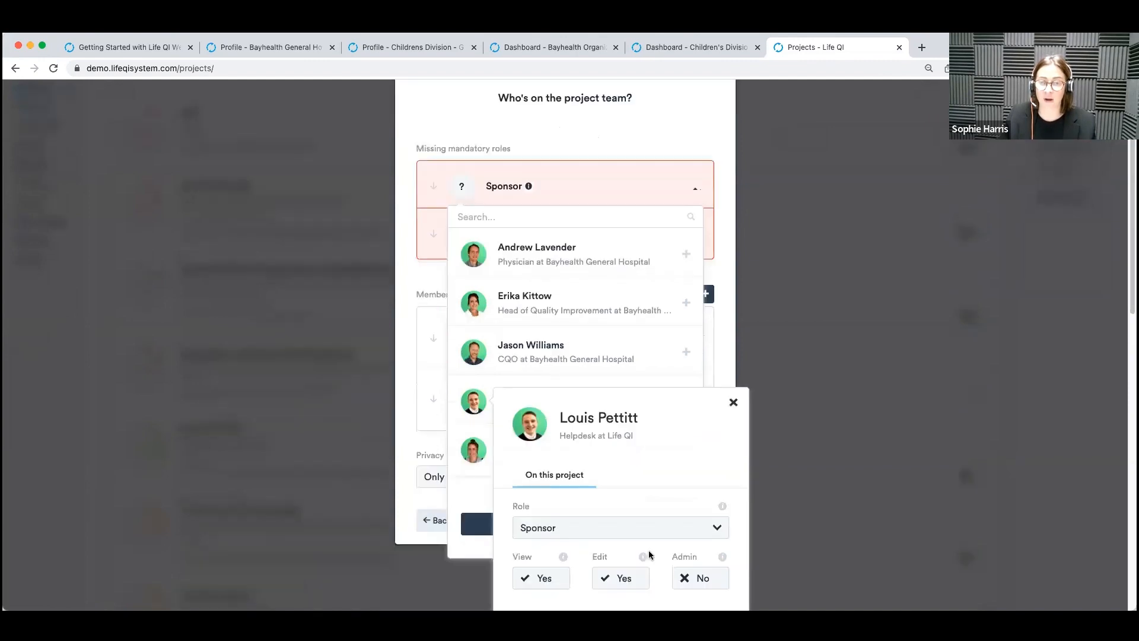
{"action": "scroll", "coordinate": [671, 440], "scroll_direction": "down", "scroll_amount": 4}
{"action": "left_click", "coordinate": [658, 379]}
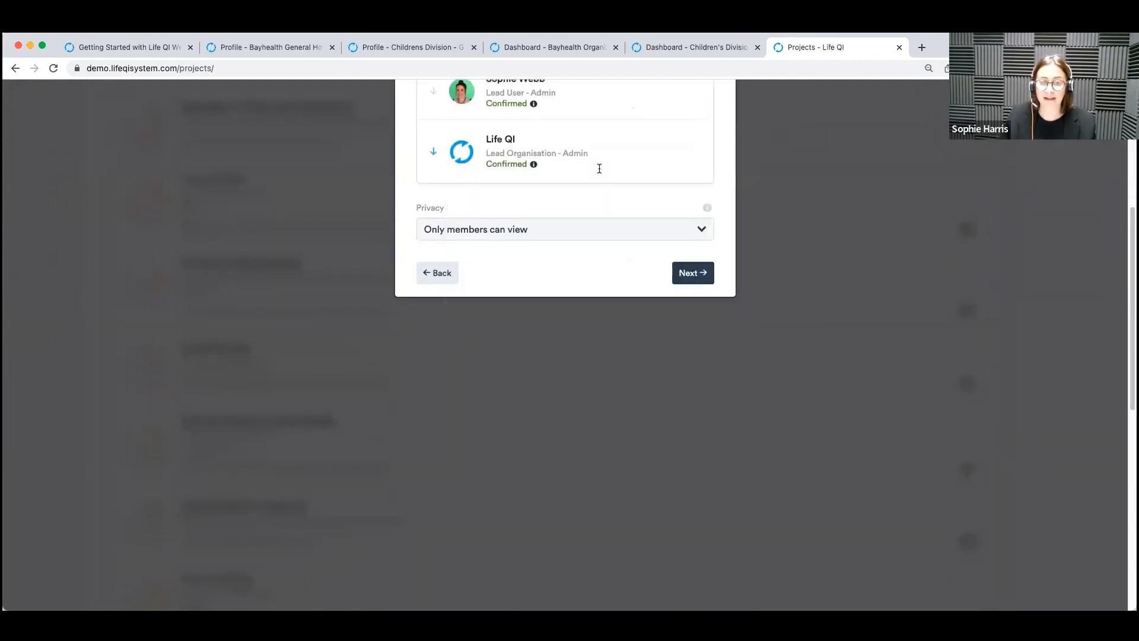
Assign Cardiac Division as the project's Lead Division, and abandon the project setup at the categorization stage.
{"action": "scroll", "coordinate": [497, 302], "scroll_direction": "up", "scroll_amount": 6}
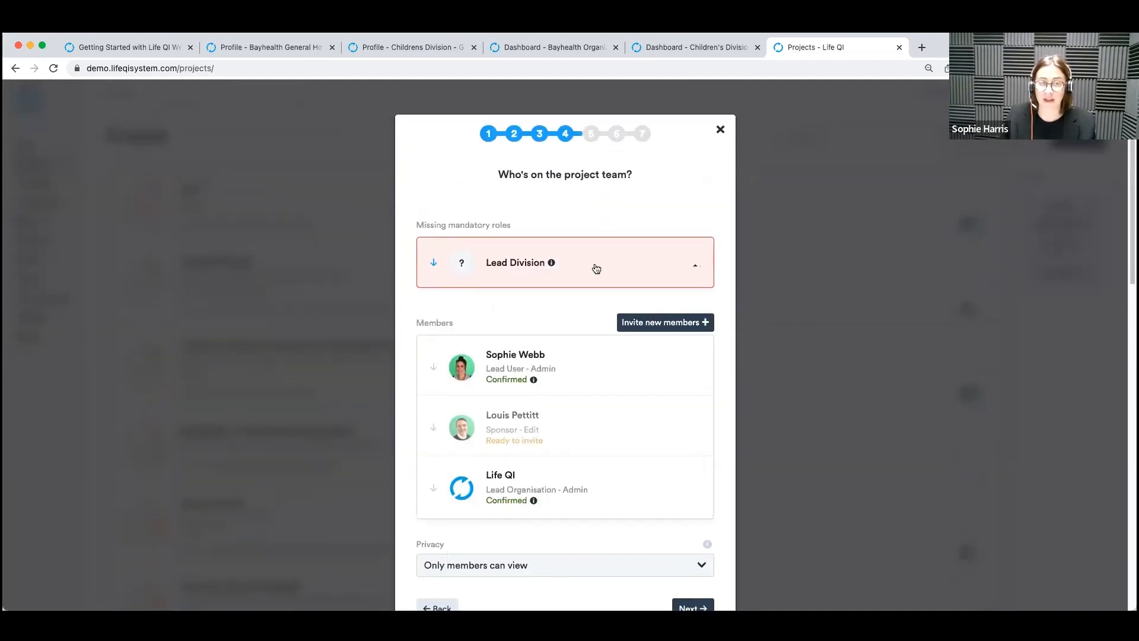
{"action": "left_click", "coordinate": [597, 269]}
{"action": "scroll", "coordinate": [547, 295], "scroll_direction": "down", "scroll_amount": 2}
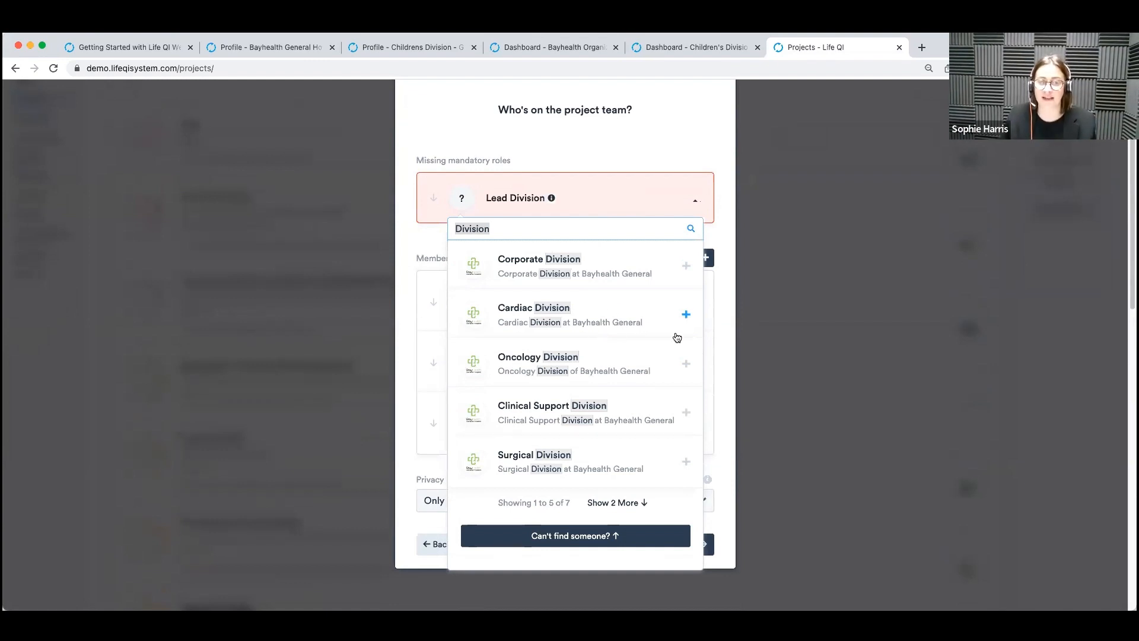
{"action": "left_click", "coordinate": [634, 316]}
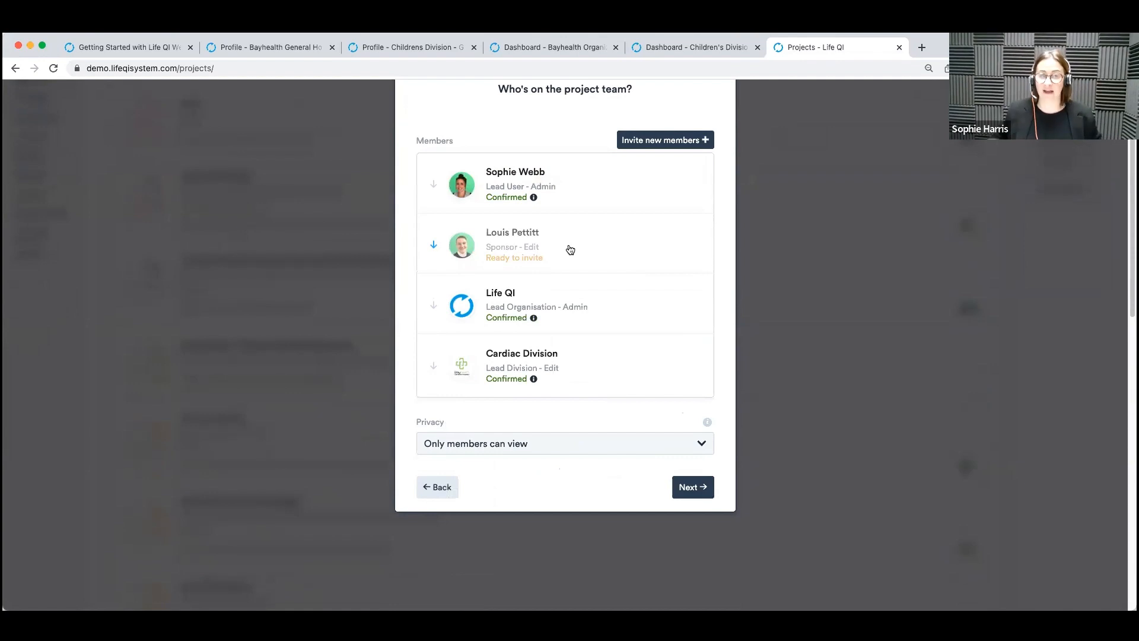
{"action": "left_click", "coordinate": [704, 492]}
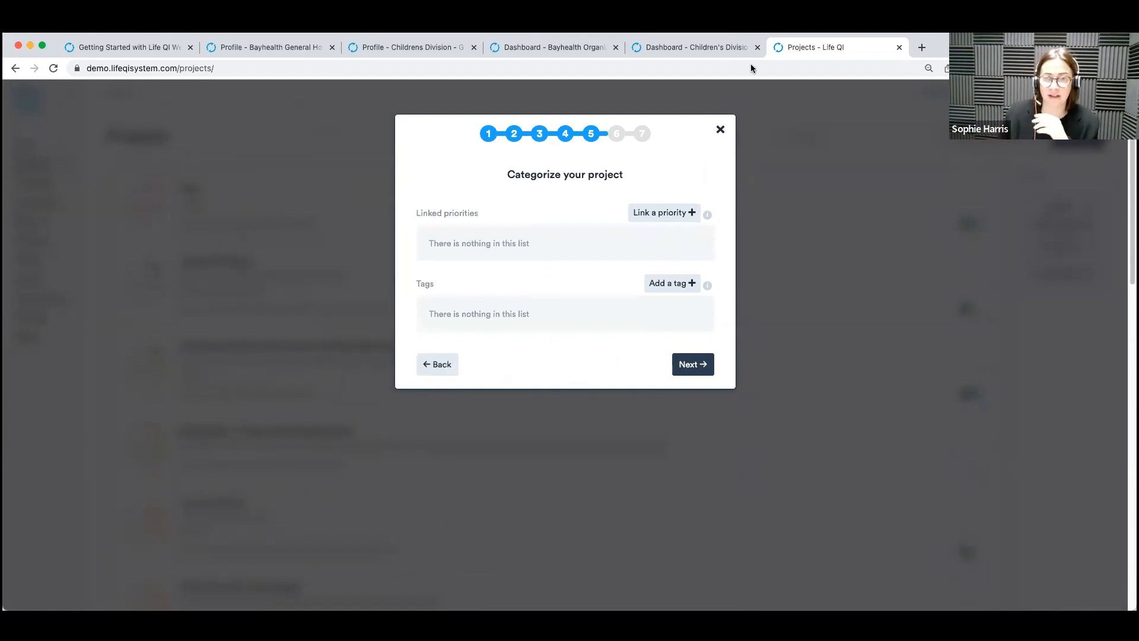
{"action": "left_click", "coordinate": [720, 129]}
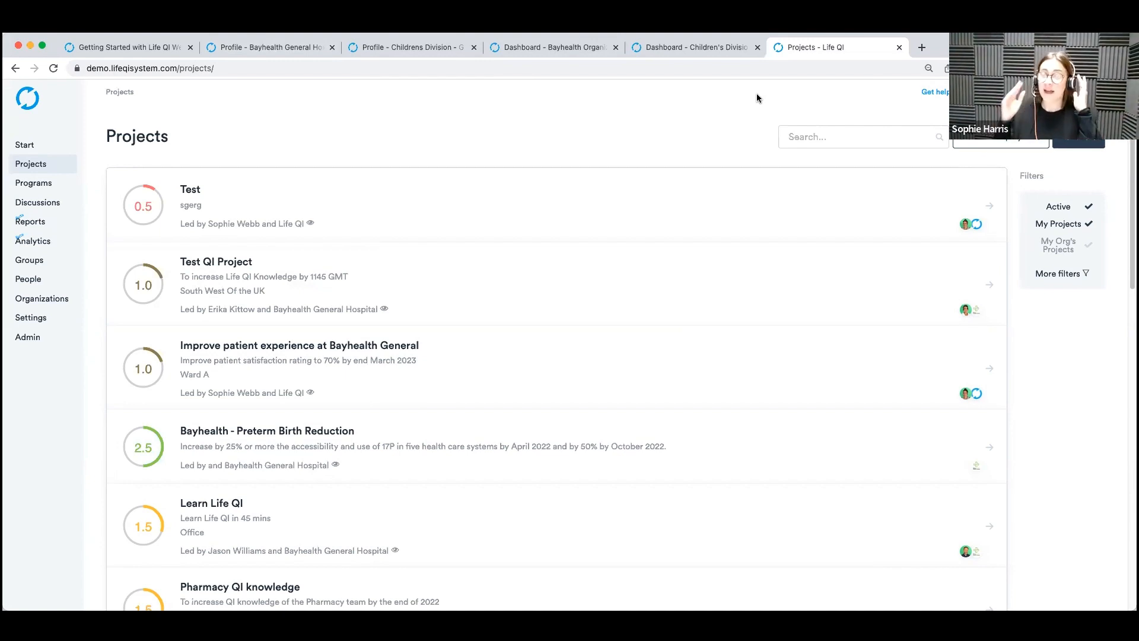
Start a new group from the Bayhealth General Hospital profile, name it "Themed work" and continue to its members and privacy.
{"action": "left_click", "coordinate": [257, 48]}
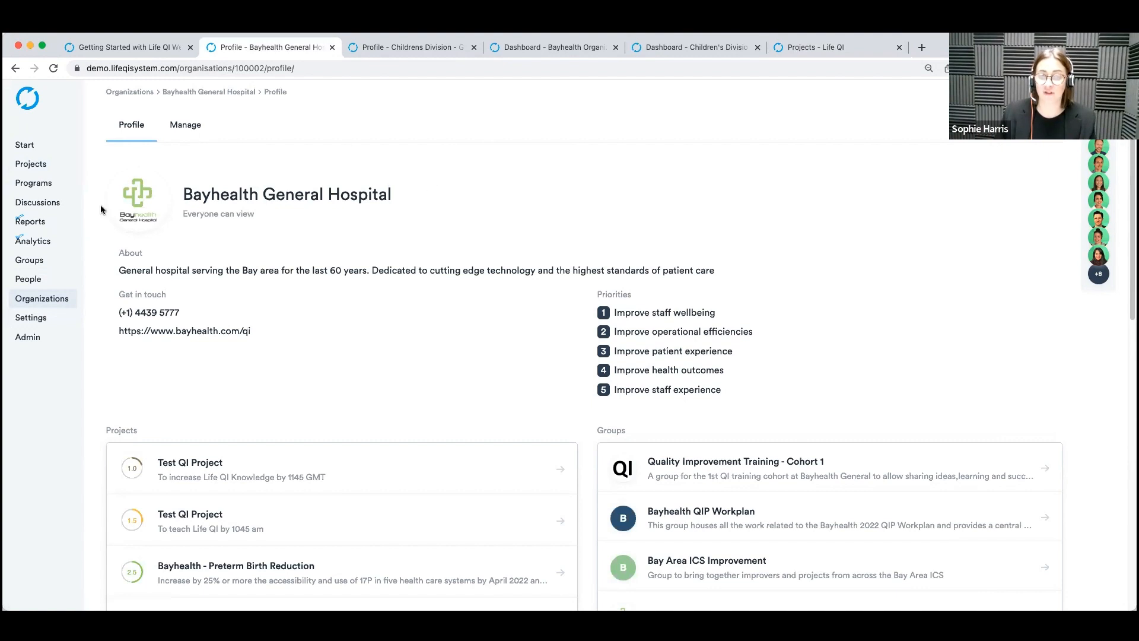
{"action": "left_click", "coordinate": [1036, 125]}
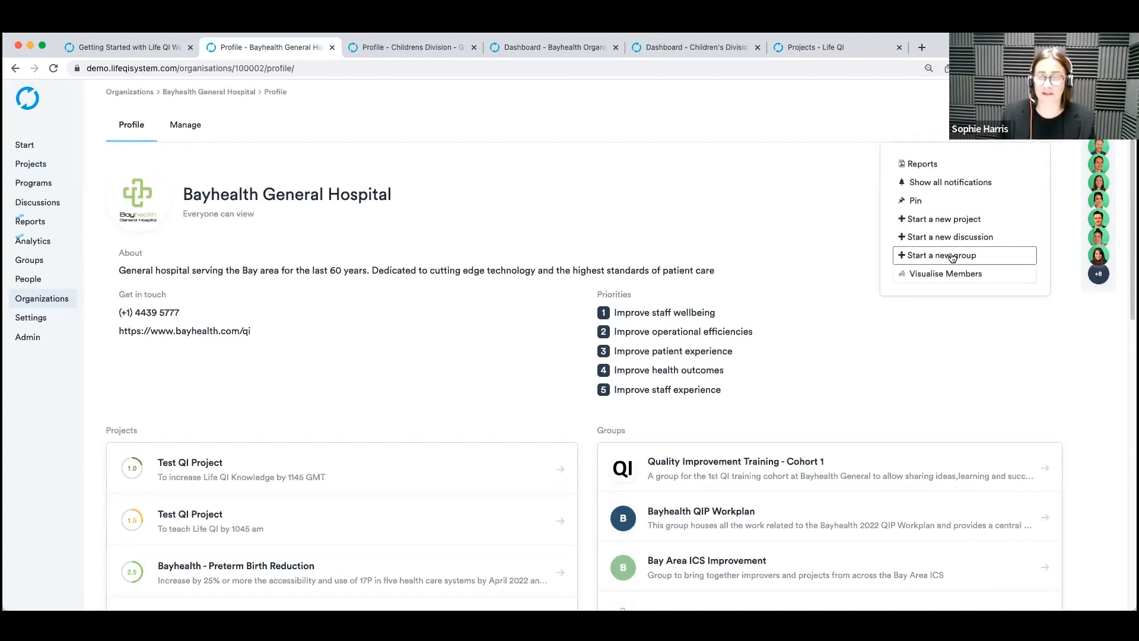
{"action": "left_click", "coordinate": [1020, 256]}
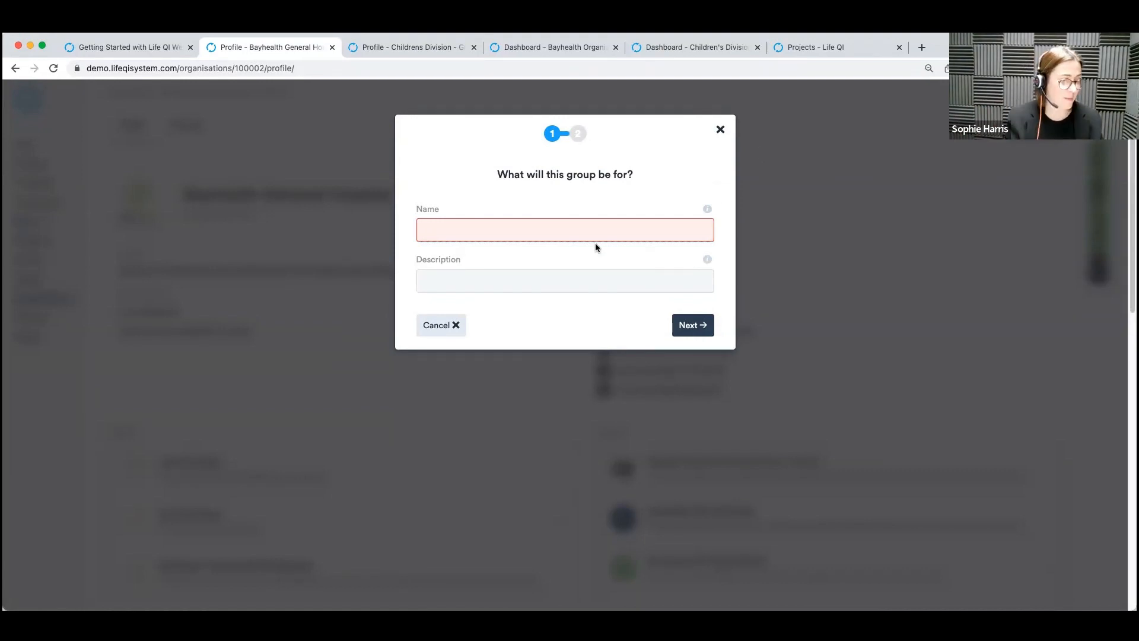
{"action": "type", "text": "Themed work"}
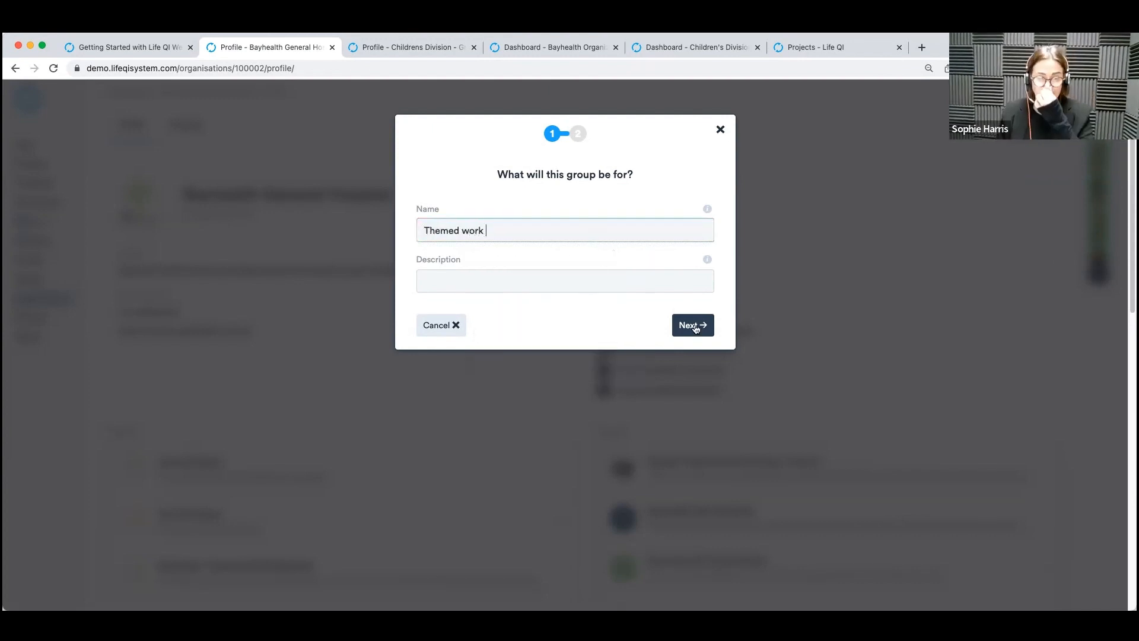
{"action": "left_click", "coordinate": [693, 325]}
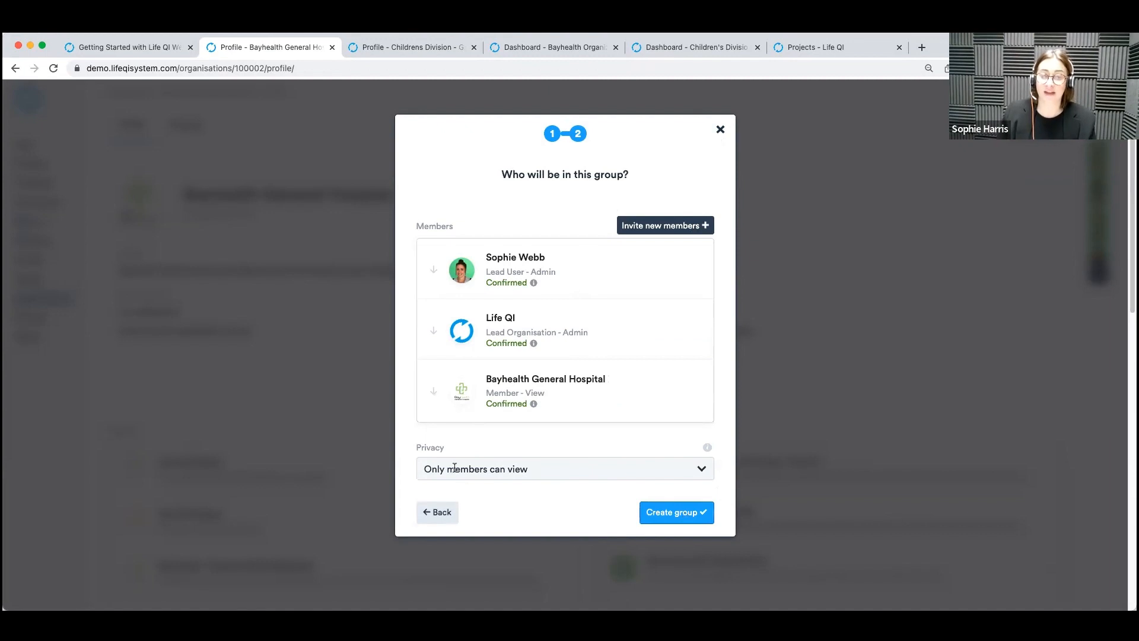
Rename the new group "Layer 1" and create it with viewing restricted to members.
{"action": "left_click_drag", "start_coordinate": [487, 231], "coordinate": [414, 230]}
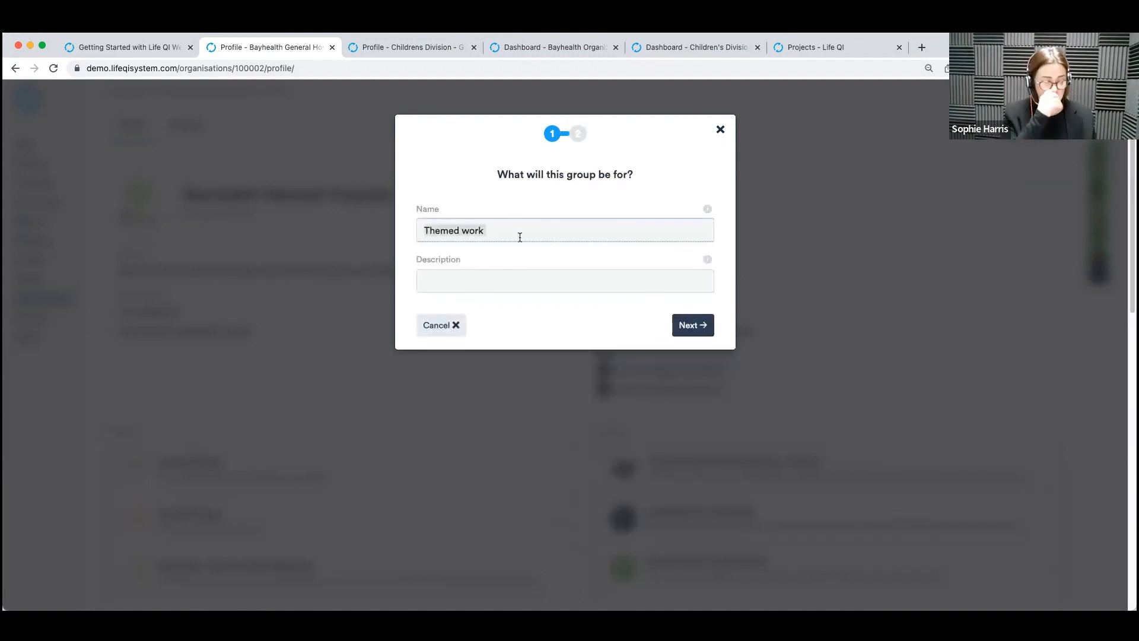
{"action": "type", "text": "L"}
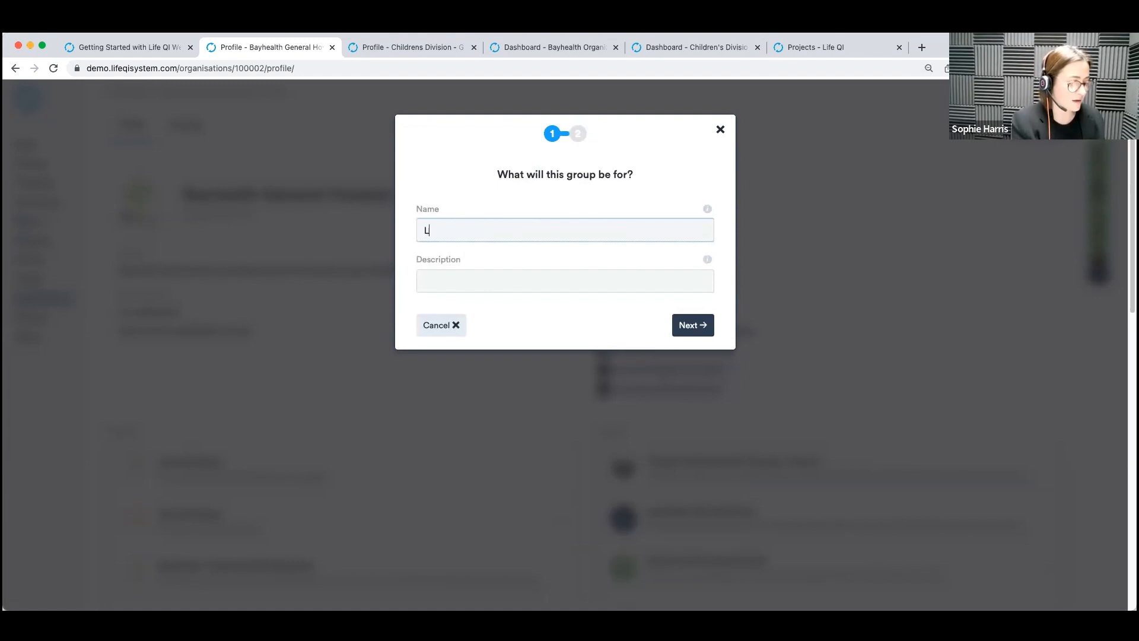
{"action": "type", "text": "ayer 1"}
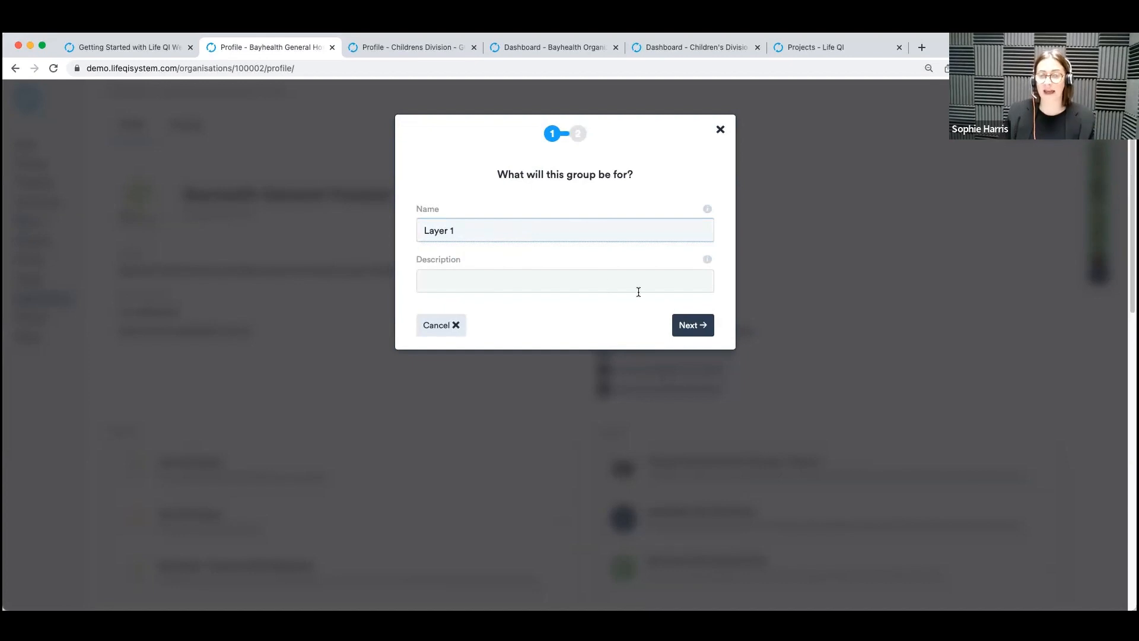
{"action": "left_click", "coordinate": [698, 331]}
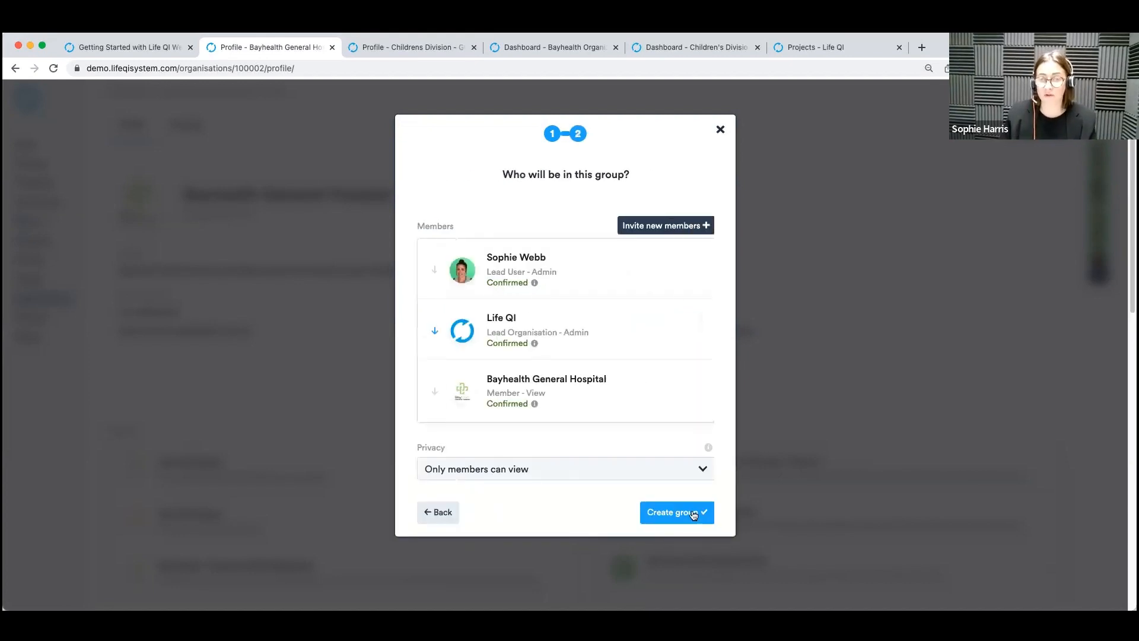
{"action": "left_click", "coordinate": [687, 516]}
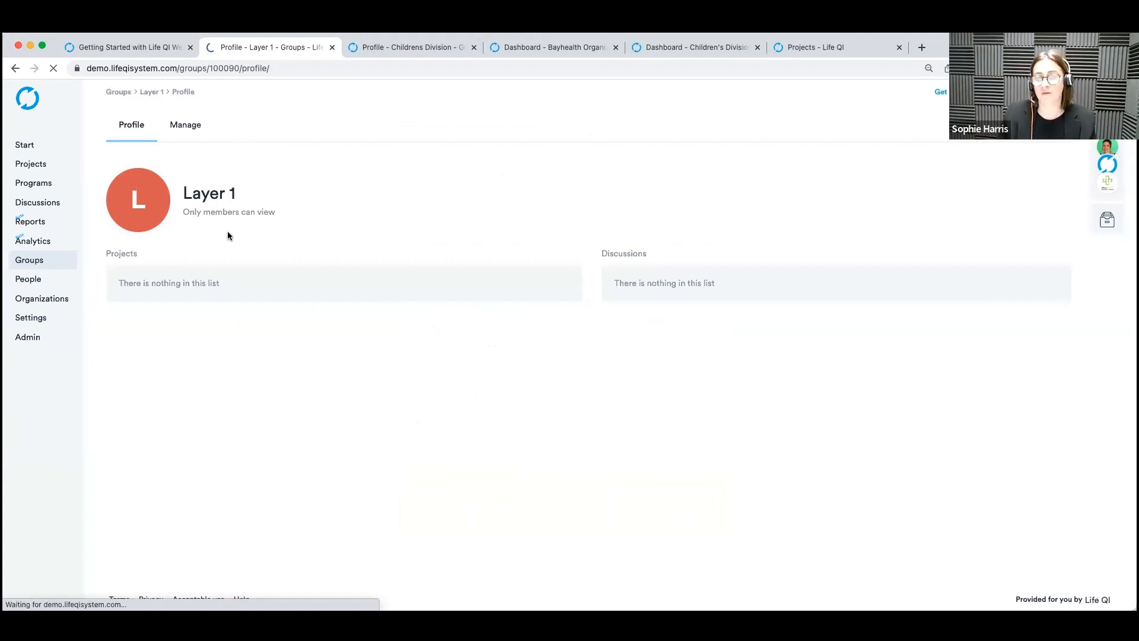
Start another group from the Bayhealth General Hospital profile, name it "Layer 2" and continue to its members and privacy.
{"action": "left_click", "coordinate": [18, 69]}
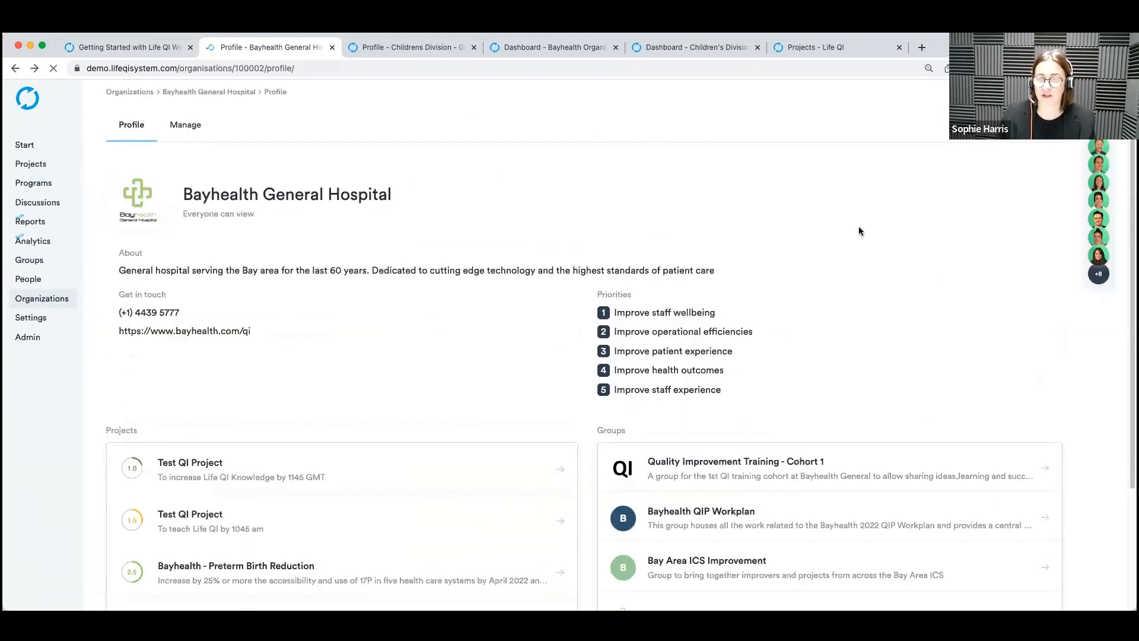
{"action": "left_click", "coordinate": [1045, 131]}
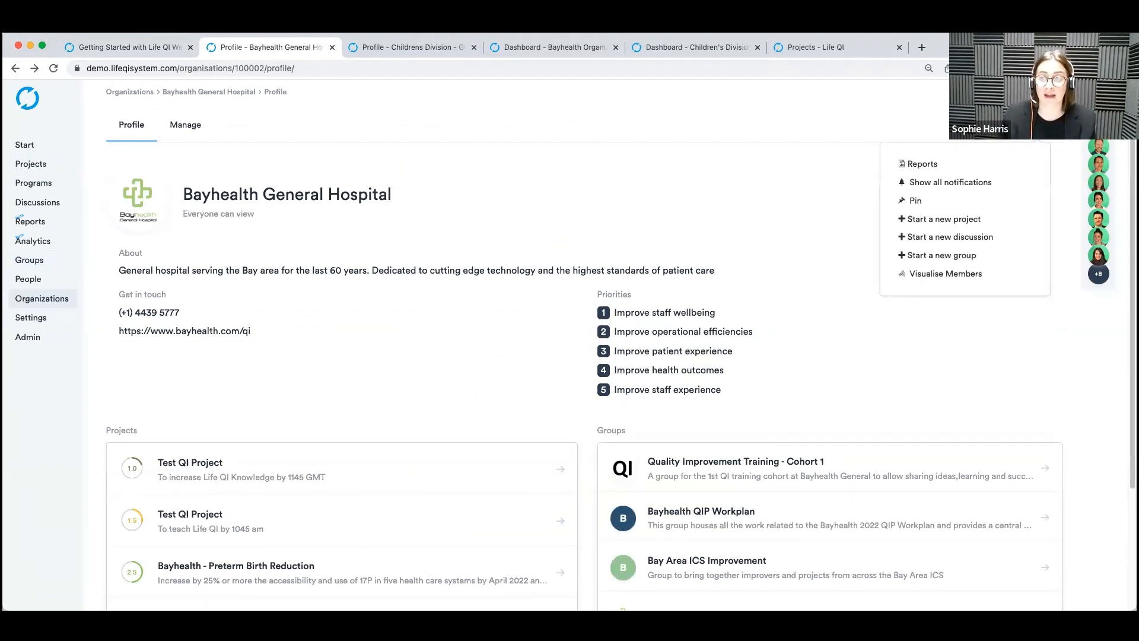
{"action": "left_click", "coordinate": [992, 255]}
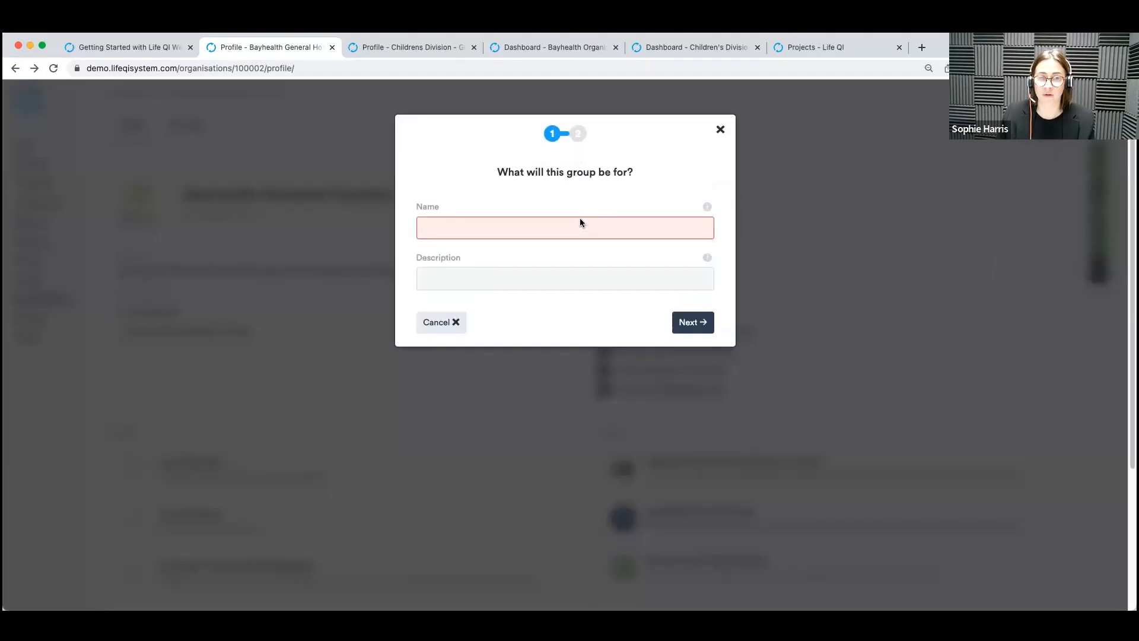
{"action": "left_click", "coordinate": [578, 223]}
{"action": "type", "text": "Layer 2"}
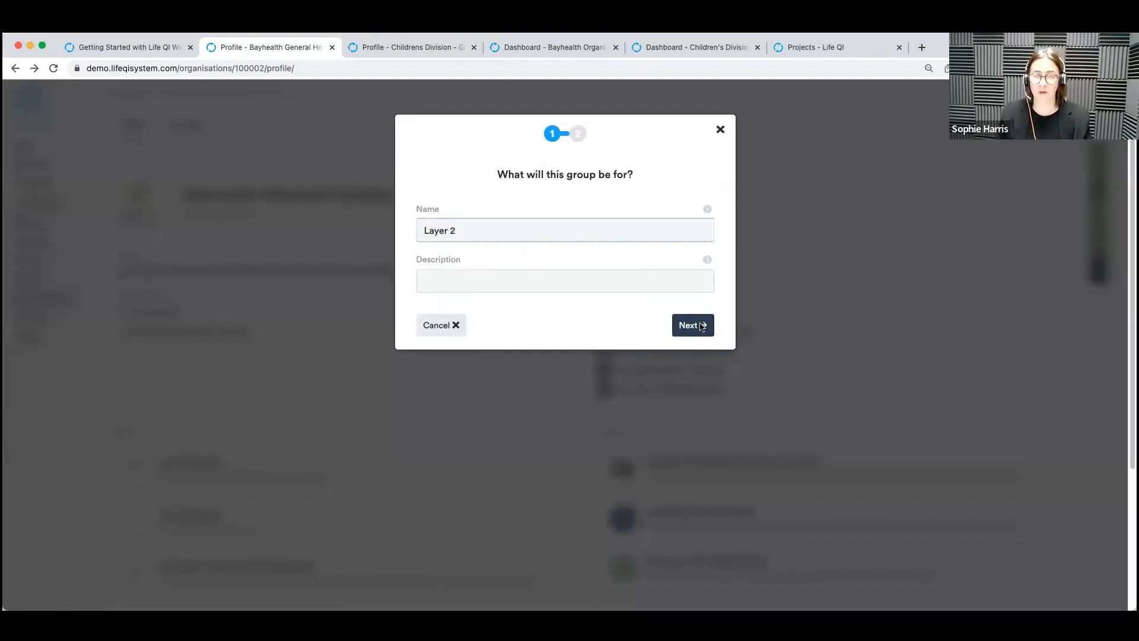
{"action": "left_click", "coordinate": [702, 326]}
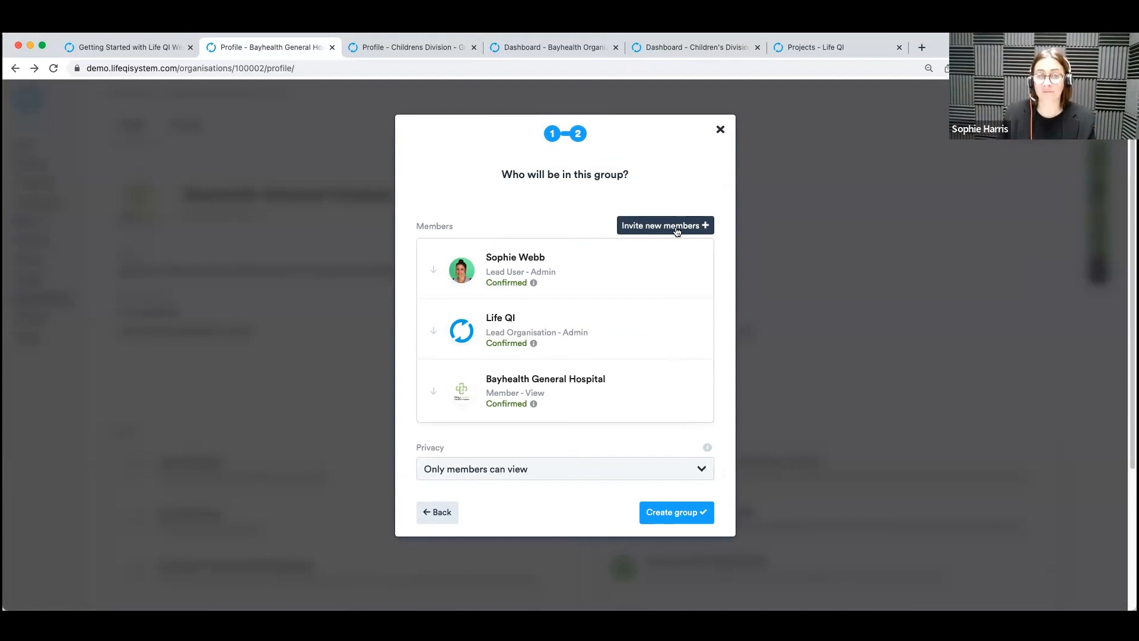
Add the Layer 1 group as a linked member with view permission and create the Layer 2 group.
{"action": "left_click", "coordinate": [636, 227]}
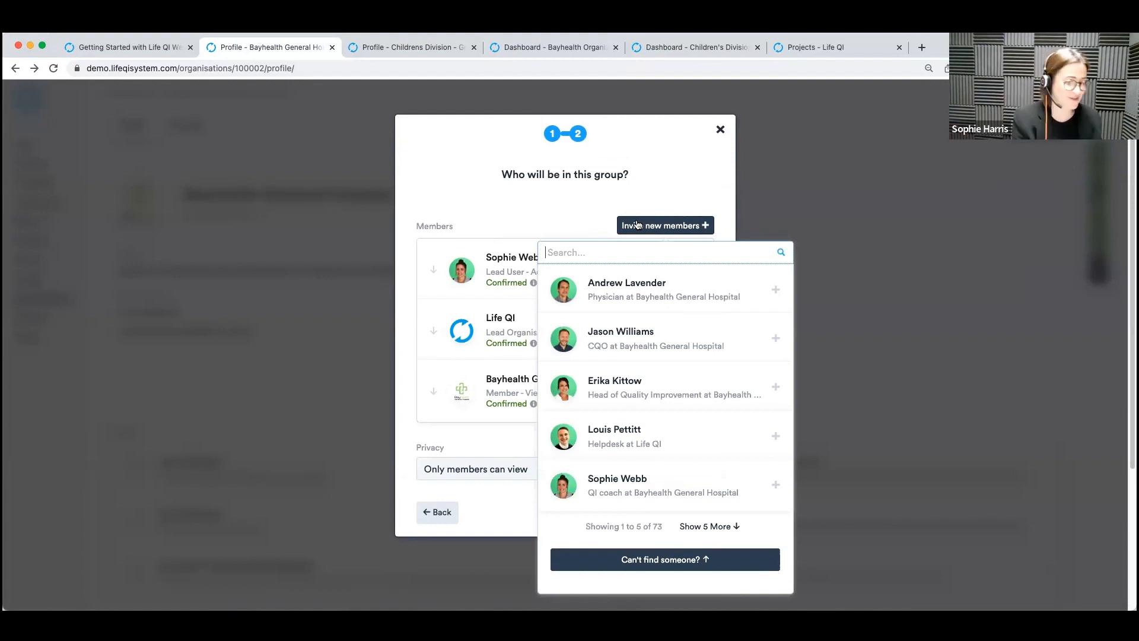
{"action": "type", "text": "layer 1"}
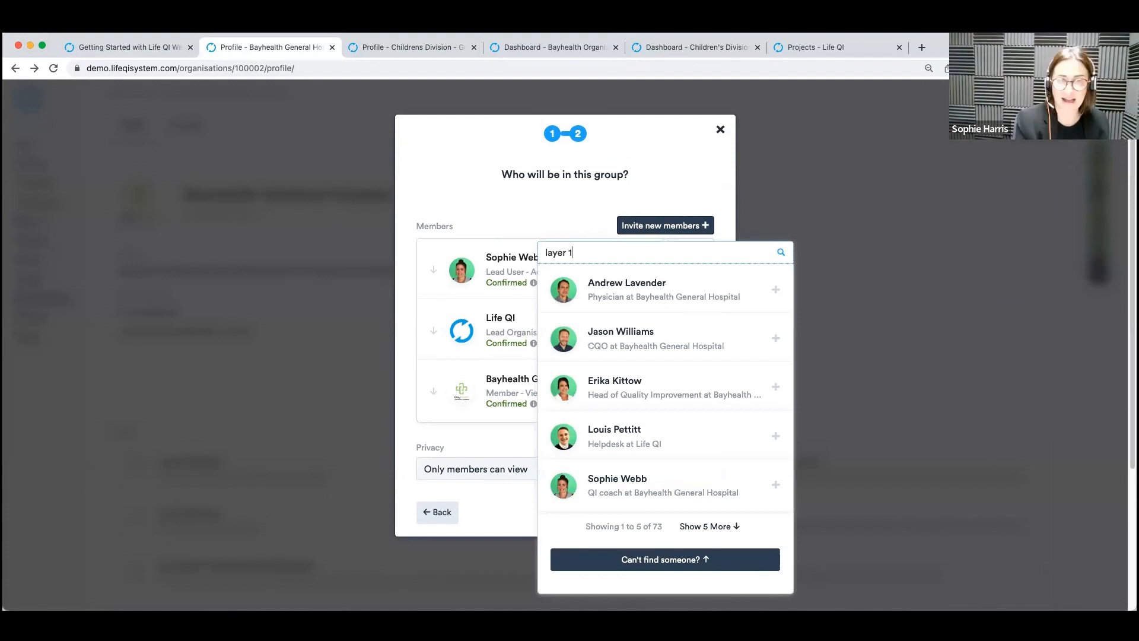
{"action": "left_click", "coordinate": [771, 291]}
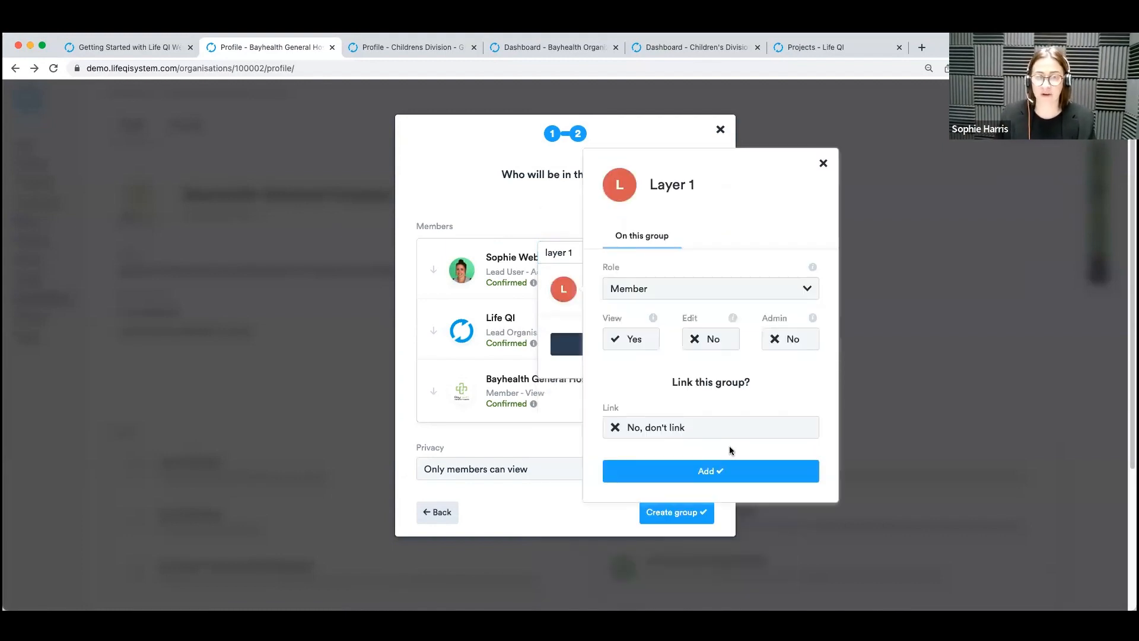
{"action": "left_click", "coordinate": [711, 434]}
{"action": "left_click", "coordinate": [682, 471]}
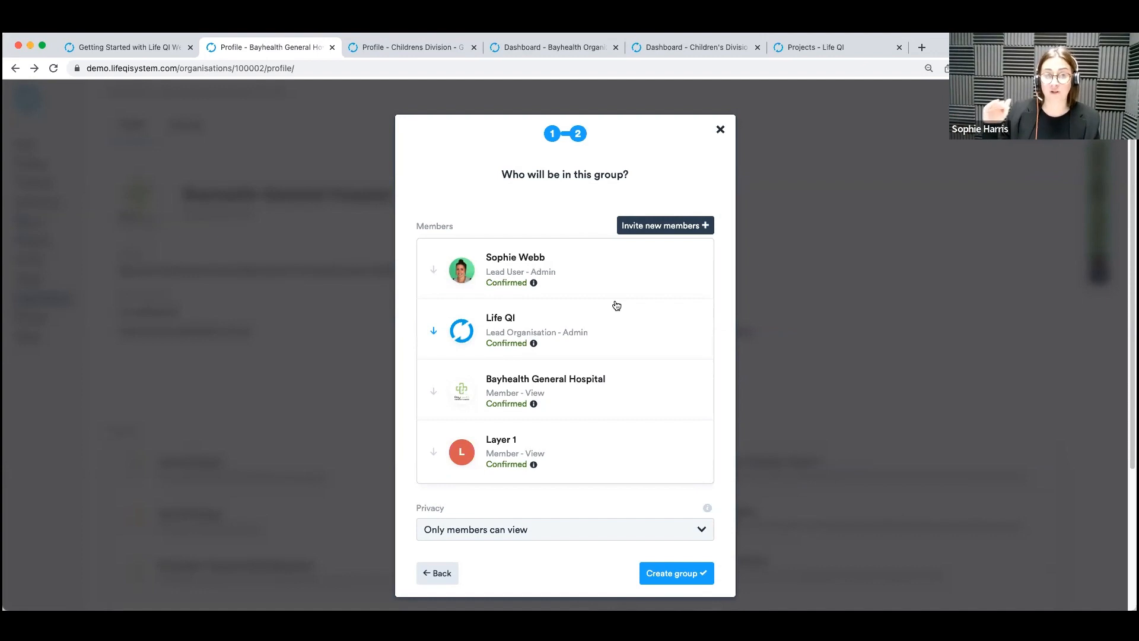
{"action": "scroll", "coordinate": [677, 505], "scroll_direction": "down", "scroll_amount": 2}
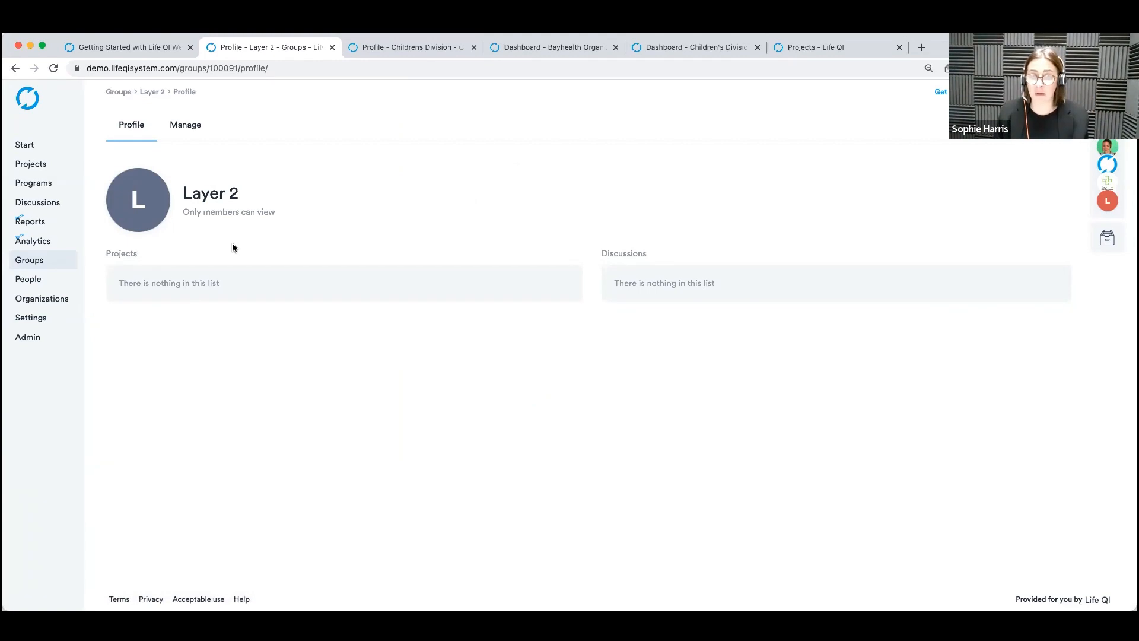
Start a new project titled "Test" and continue to the project team stage, leaving the aim and rationale blank.
{"action": "left_click", "coordinate": [59, 162]}
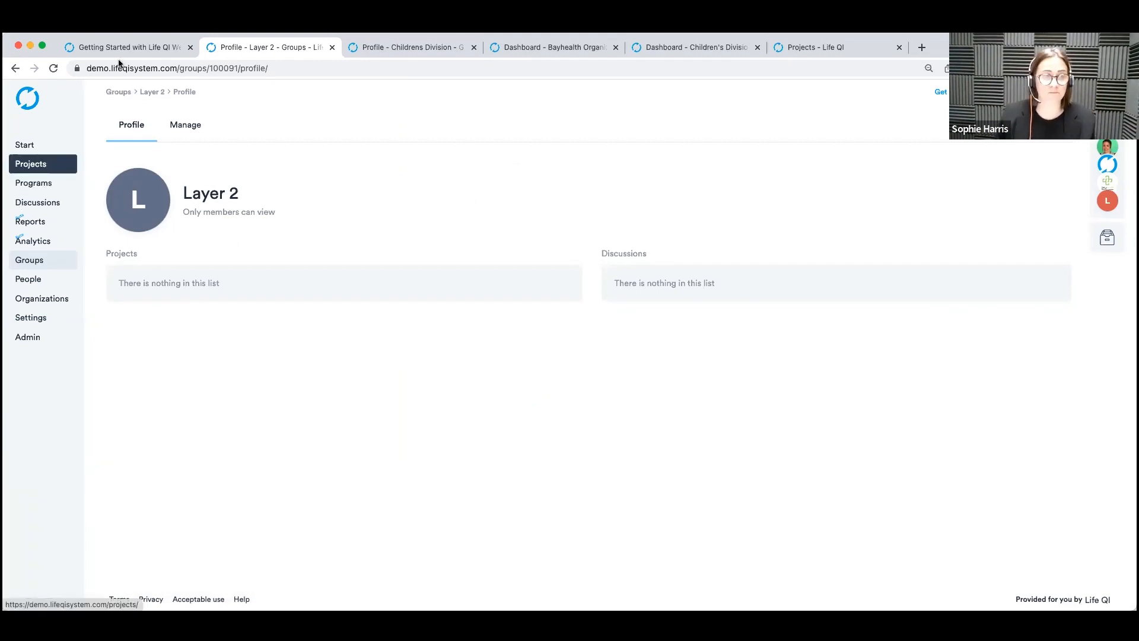
{"action": "left_click", "coordinate": [27, 160]}
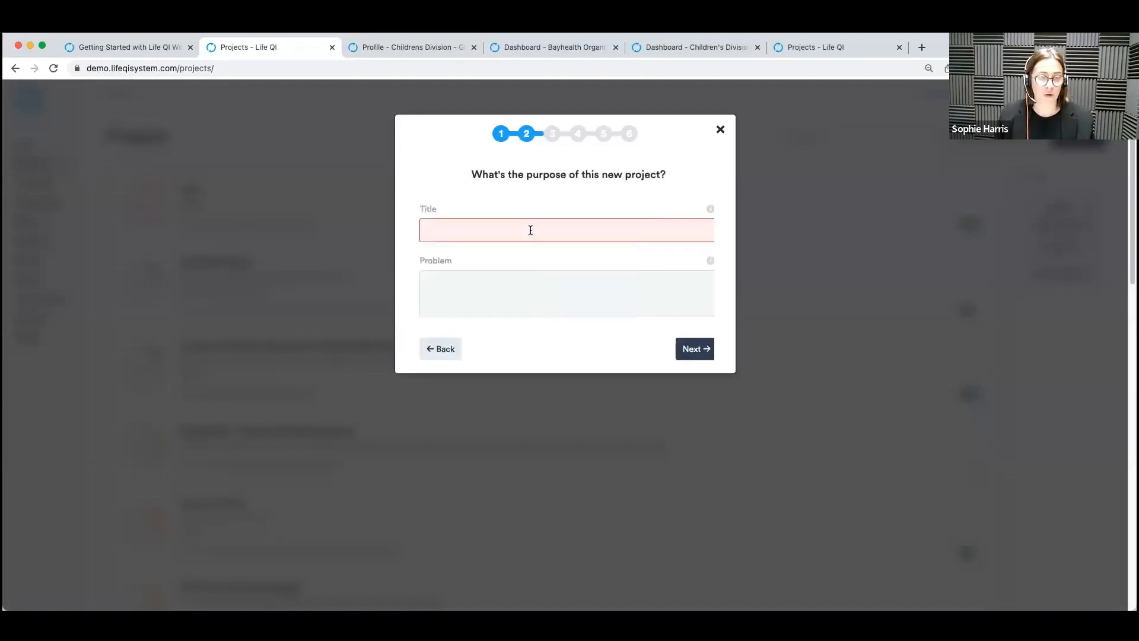
{"action": "type", "text": "Test"}
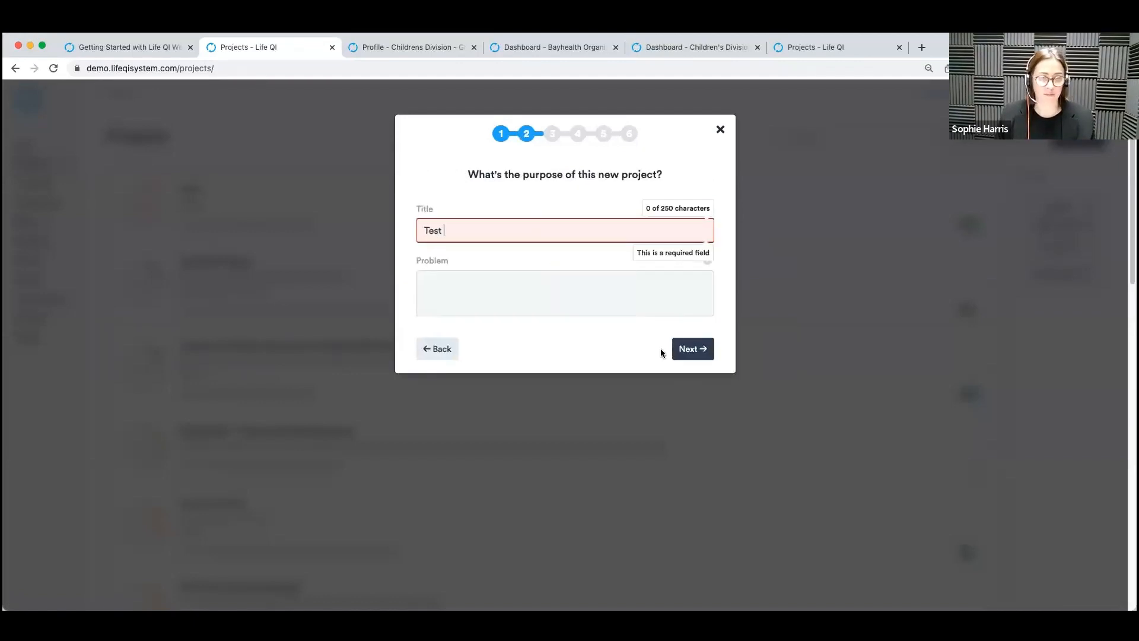
{"action": "left_click", "coordinate": [689, 352]}
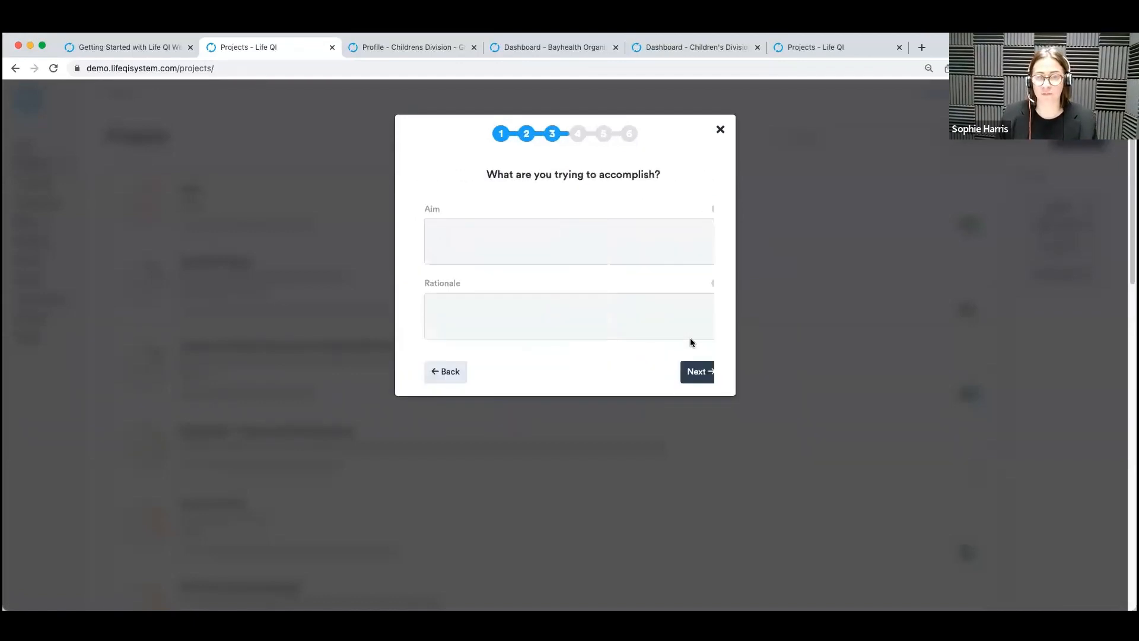
{"action": "left_click", "coordinate": [686, 372]}
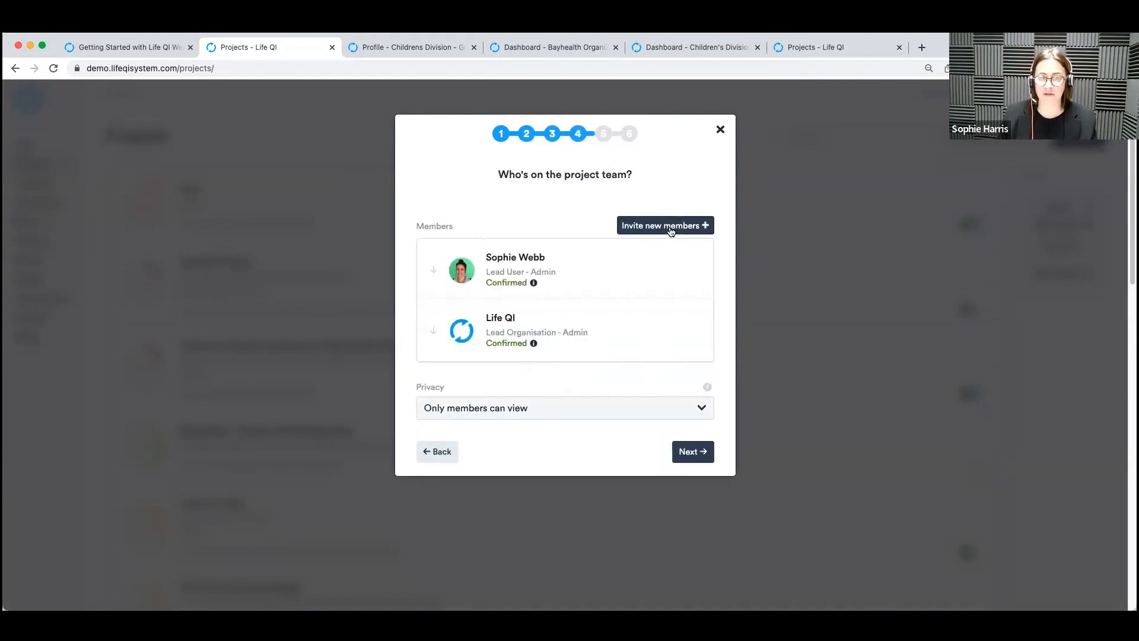
Add the Layer 2 group to the project team as a member with edit permission, and abandon the project setup.
{"action": "left_click", "coordinate": [672, 231]}
{"action": "type", "text": "layer 2"}
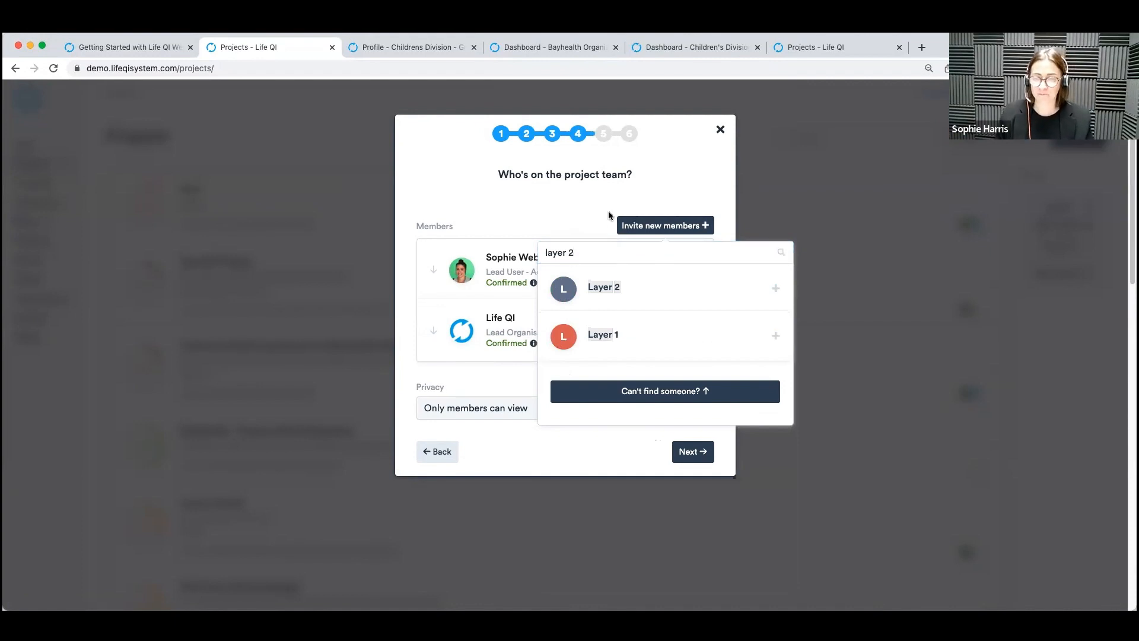
{"action": "left_click", "coordinate": [712, 289]}
{"action": "left_click", "coordinate": [710, 386]}
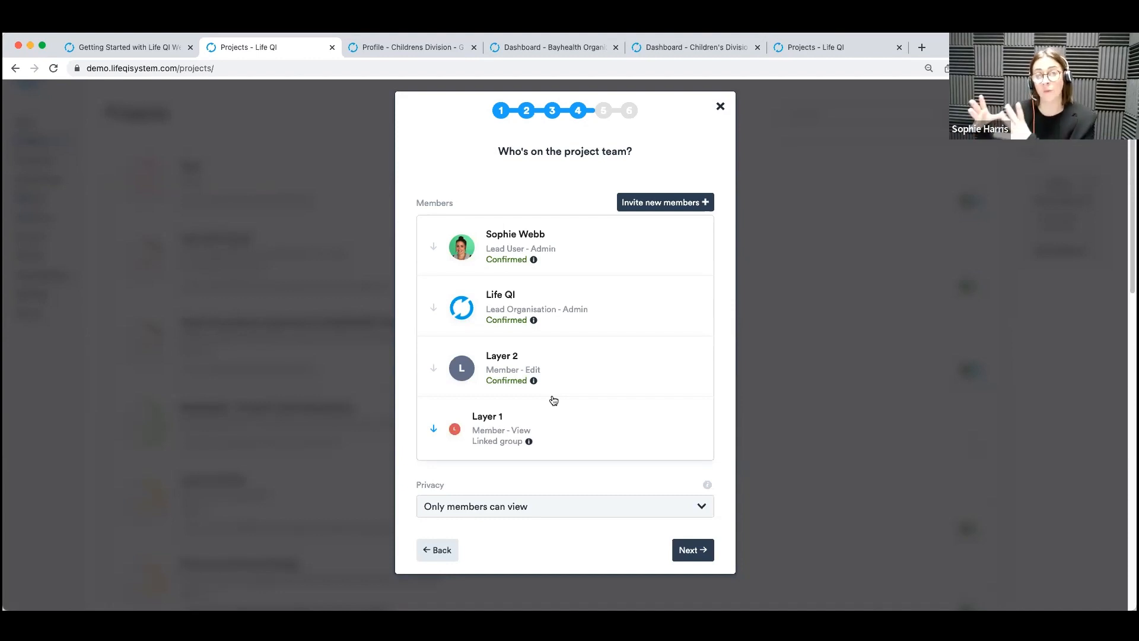
{"action": "left_click", "coordinate": [721, 107]}
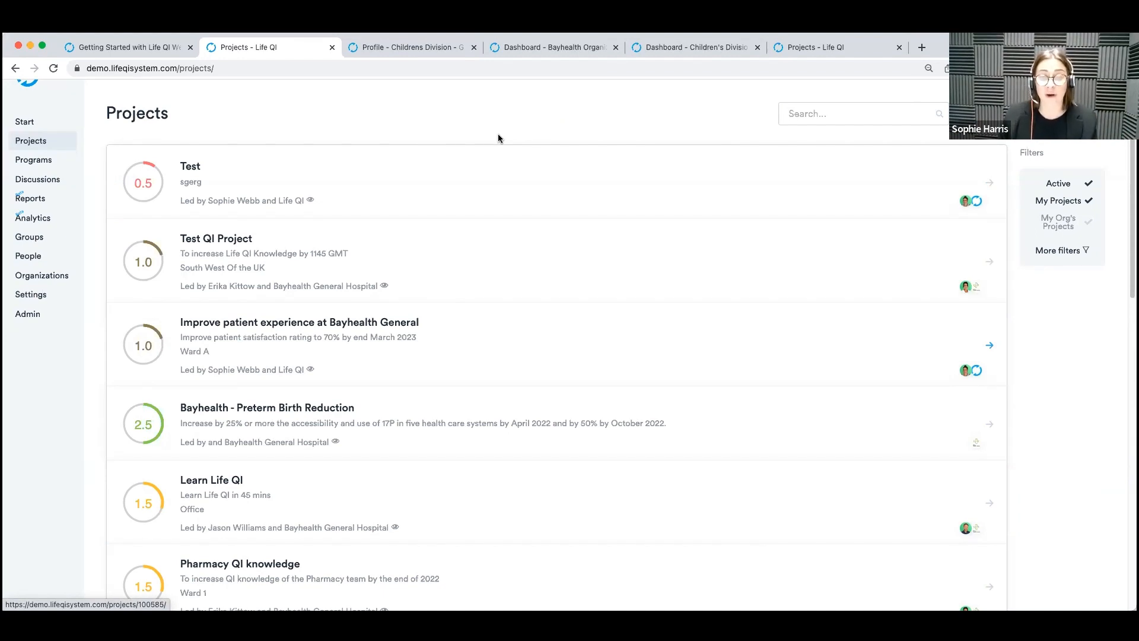
Open the Reducing Pressure Sores project from the Childrens Division profile and examine its privacy and members list.
{"action": "left_click", "coordinate": [369, 48]}
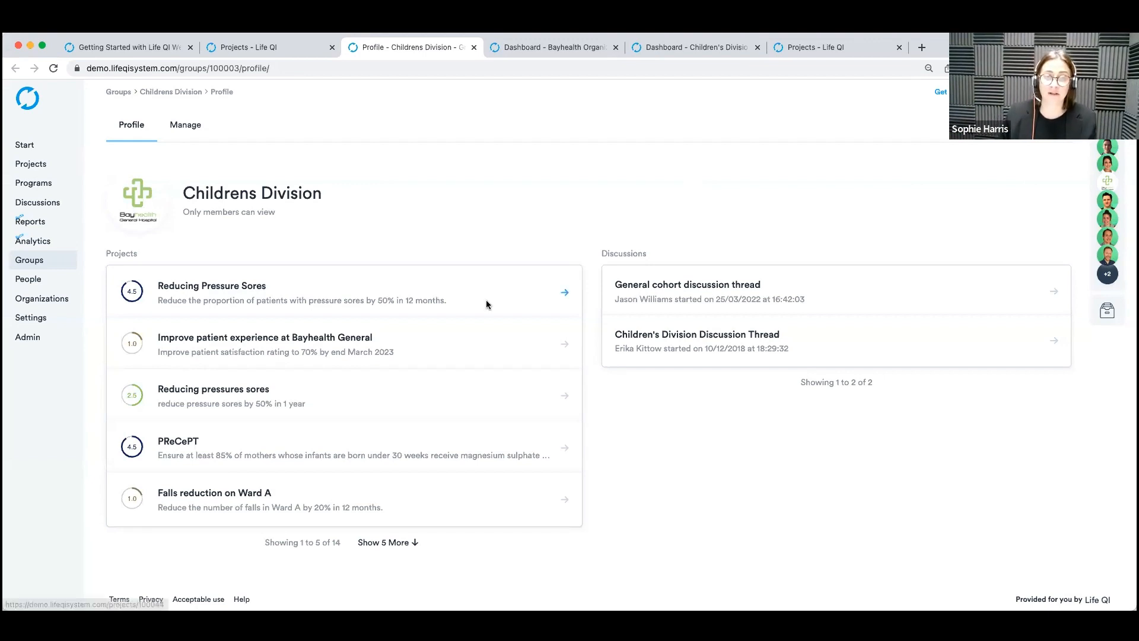
{"action": "left_click", "coordinate": [458, 290]}
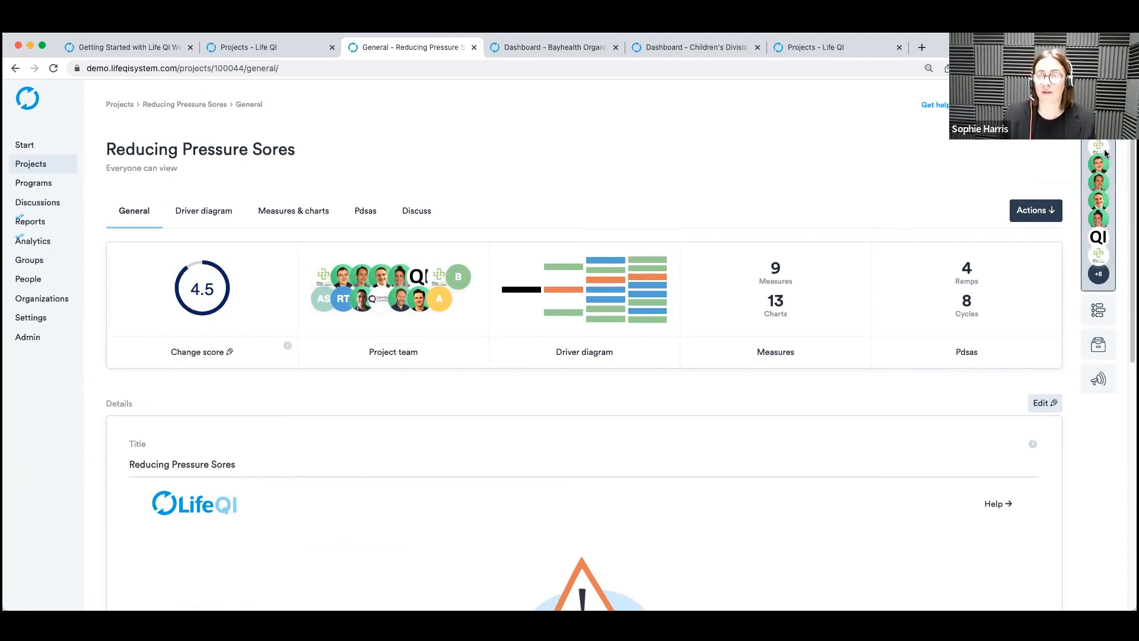
{"action": "left_click", "coordinate": [1106, 194]}
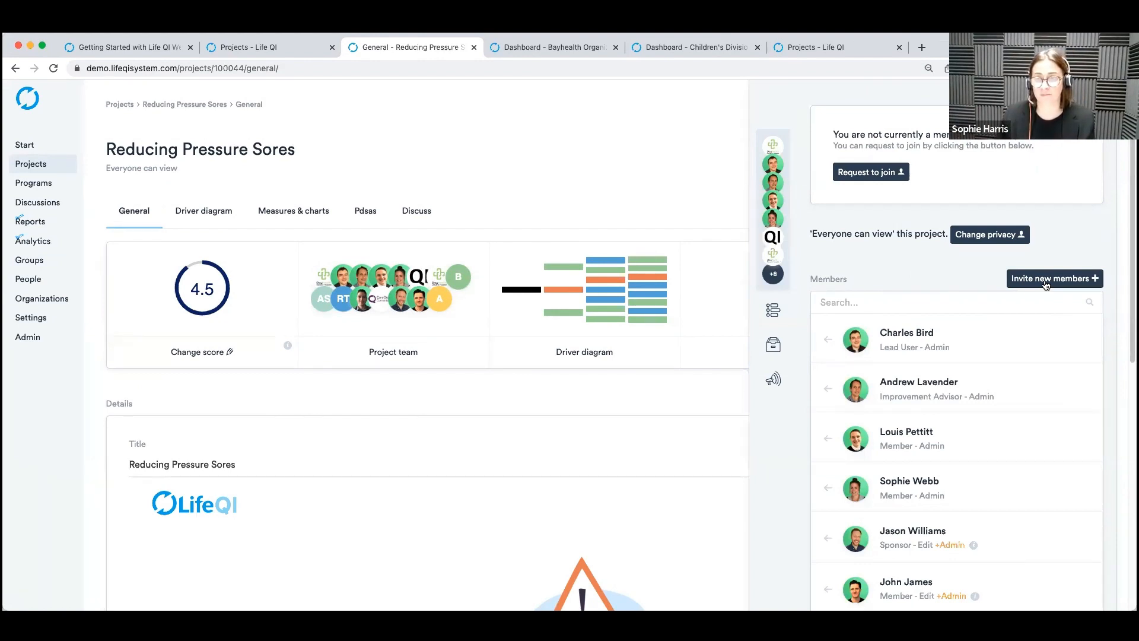
{"action": "left_click", "coordinate": [643, 191]}
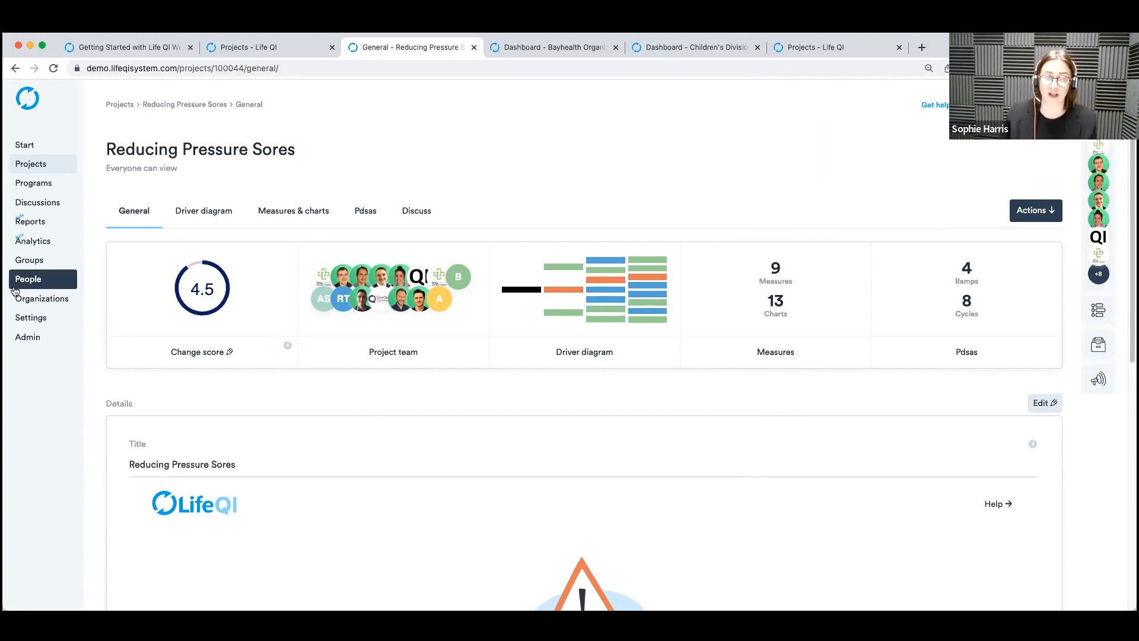
Bring up the webinar page on reporting structures in Life QI and close the spare Projects page.
{"action": "left_click", "coordinate": [41, 299]}
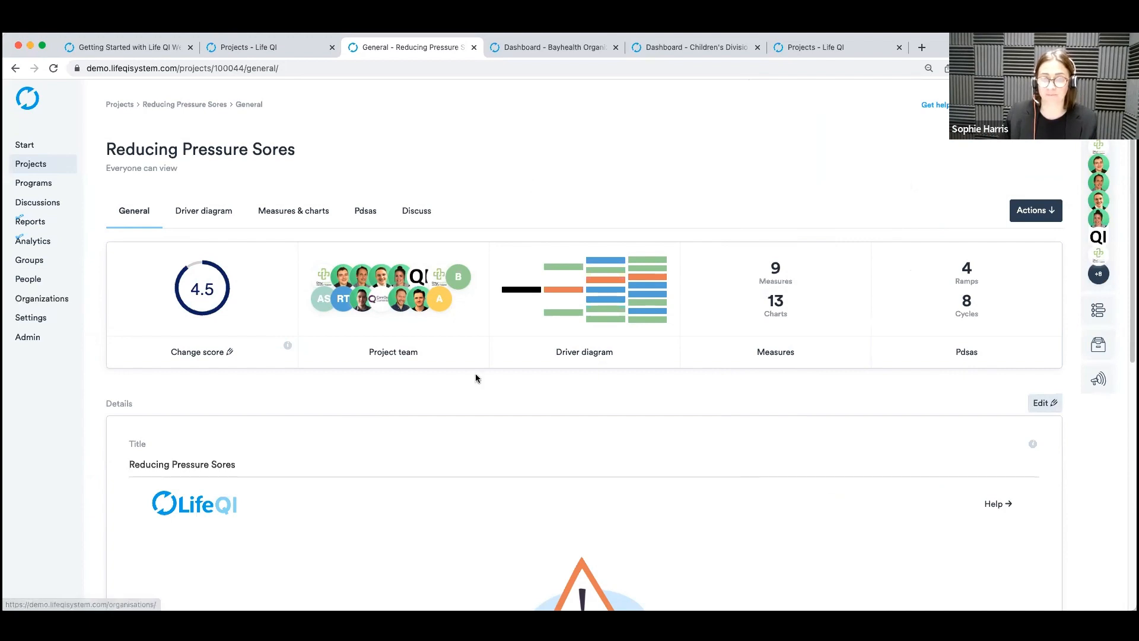
{"action": "left_click", "coordinate": [282, 48]}
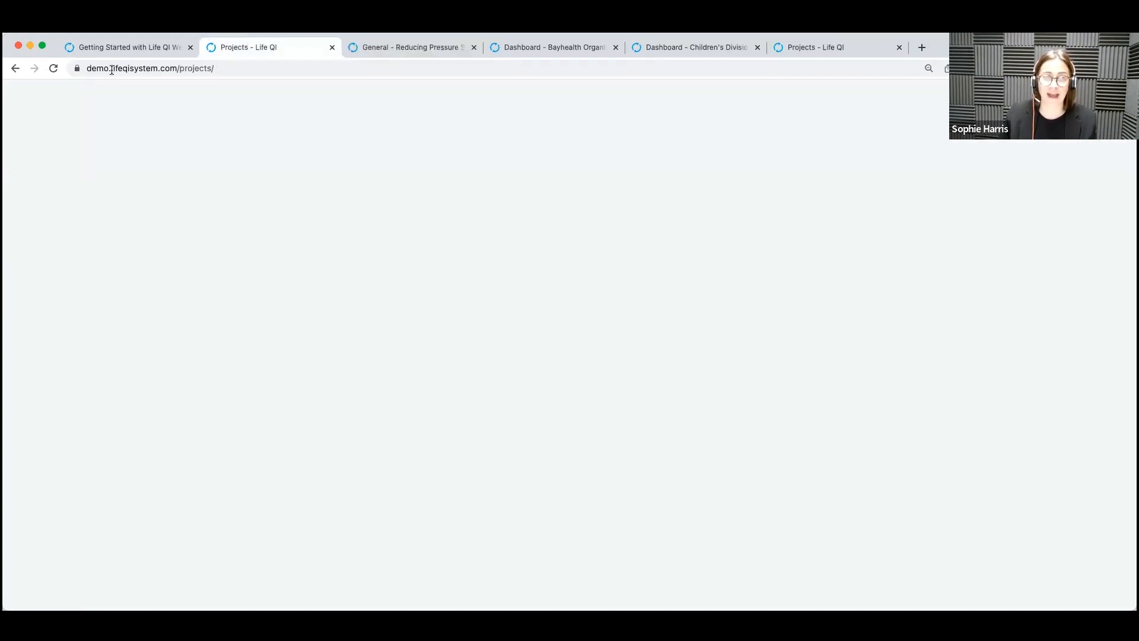
{"action": "left_click", "coordinate": [108, 49]}
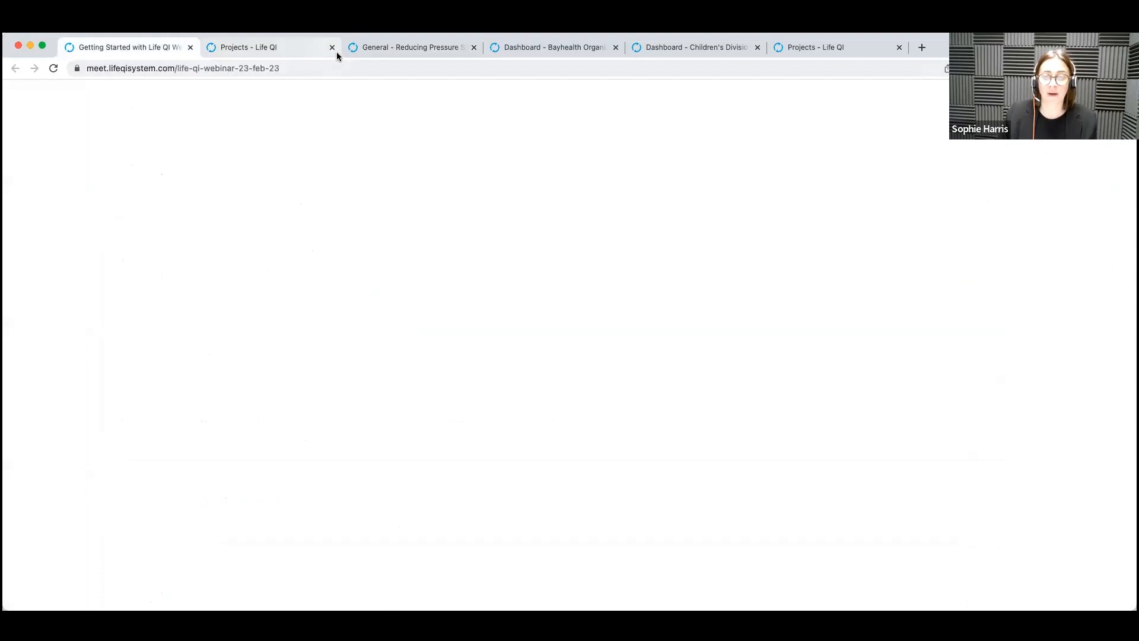
{"action": "left_click", "coordinate": [333, 47]}
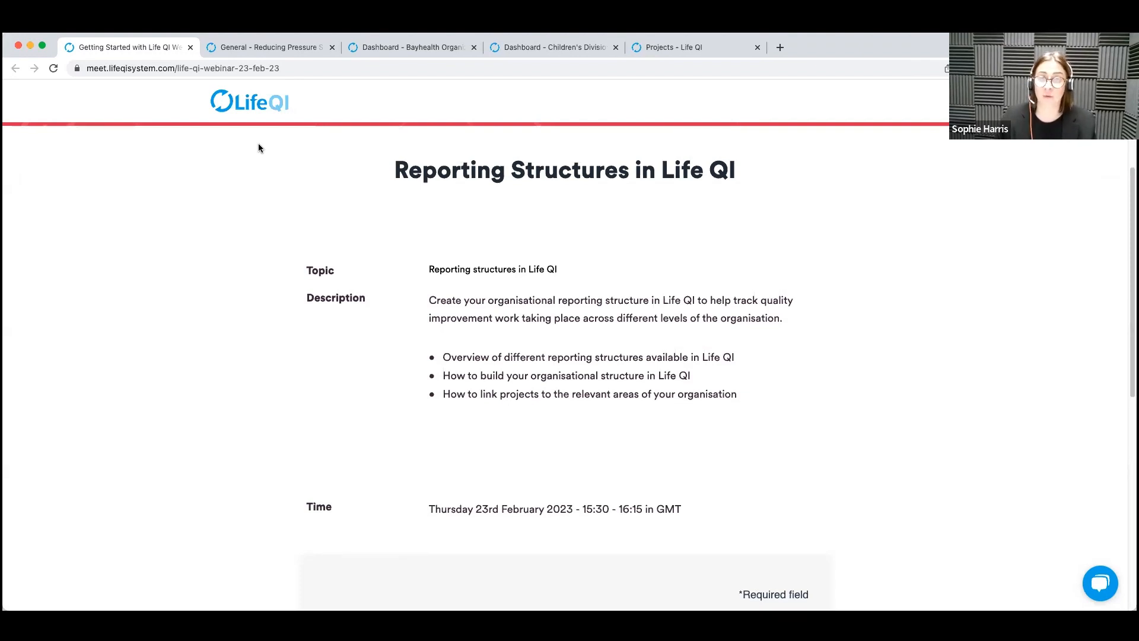
Open the full projects list from the Bayhealth organization page and filter it by the Childrens Division group.
{"action": "left_click", "coordinate": [357, 57]}
{"action": "left_click", "coordinate": [58, 168]}
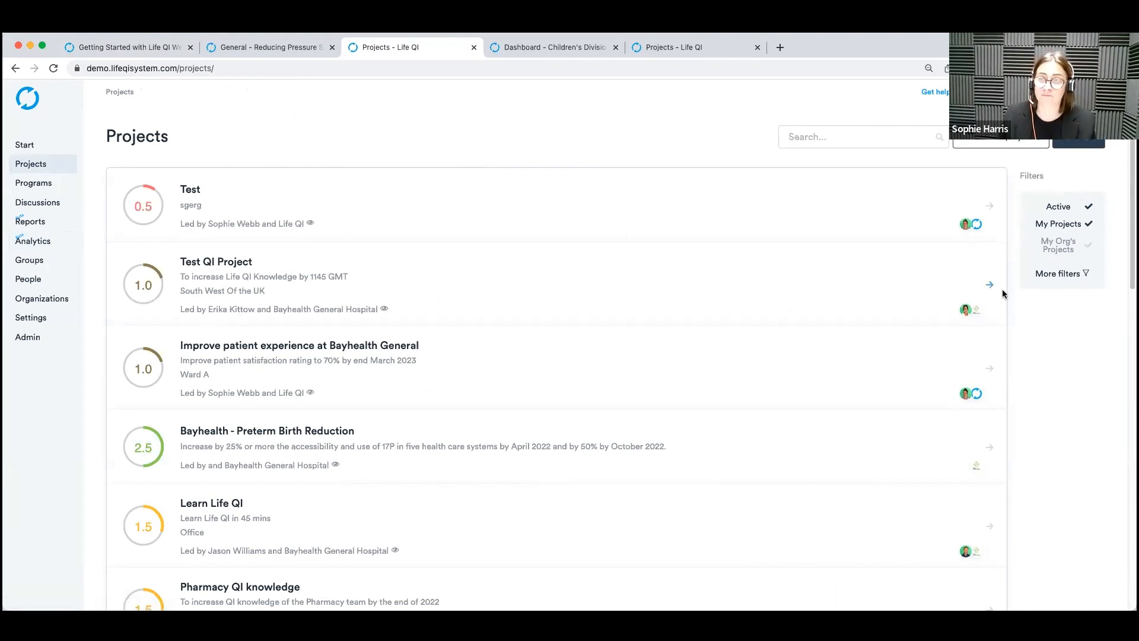
{"action": "left_click", "coordinate": [1078, 277]}
{"action": "scroll", "coordinate": [959, 326], "scroll_direction": "down", "scroll_amount": 5}
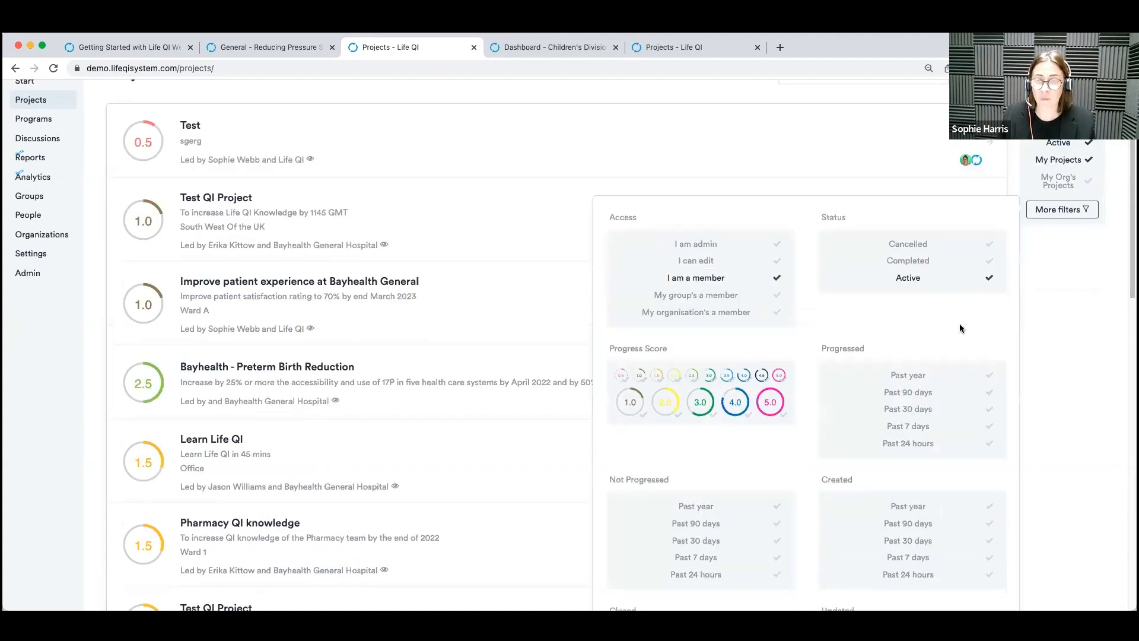
{"action": "scroll", "coordinate": [902, 320], "scroll_direction": "down", "scroll_amount": 2}
{"action": "scroll", "coordinate": [736, 494], "scroll_direction": "down", "scroll_amount": 2}
{"action": "left_click", "coordinate": [736, 494]}
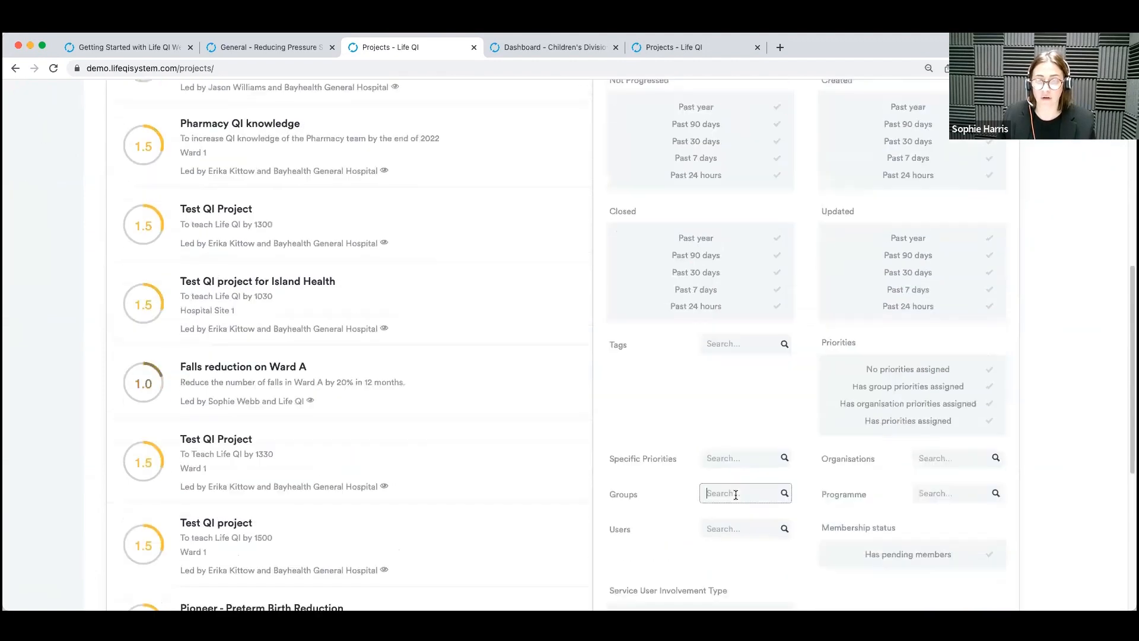
{"action": "type", "text": "ch"}
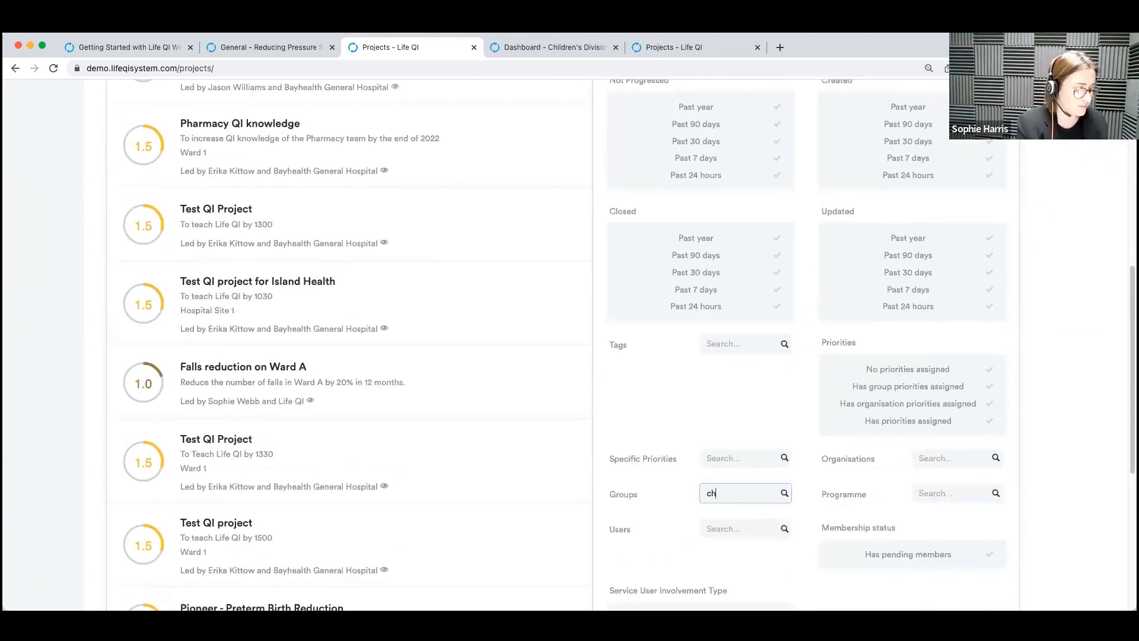
{"action": "type", "text": "ildrens"}
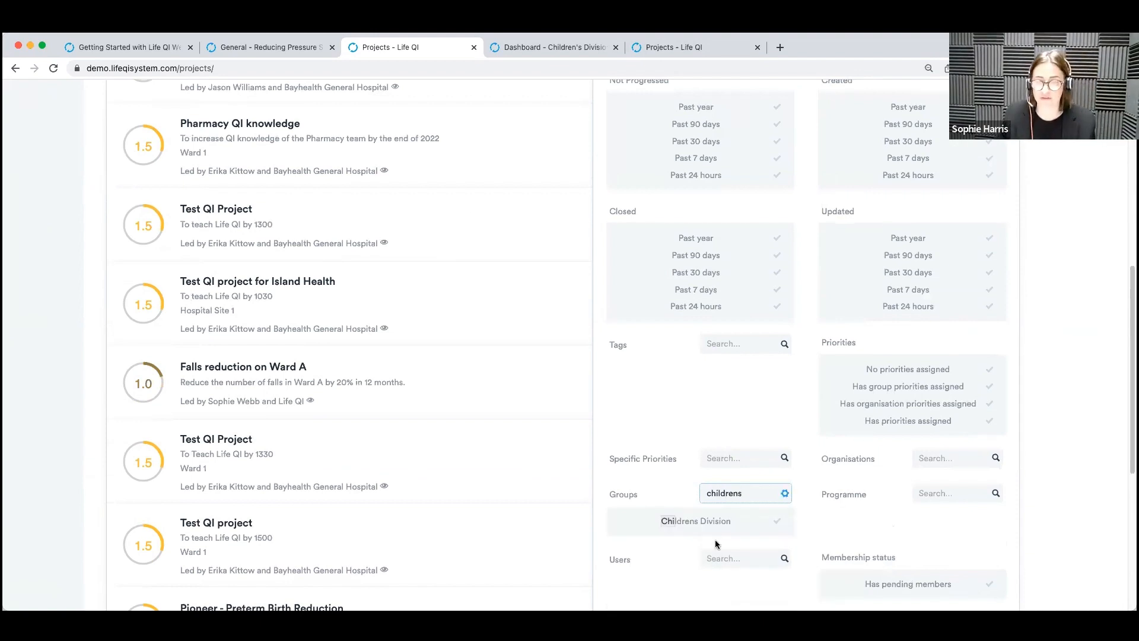
{"action": "left_click", "coordinate": [715, 526]}
{"action": "scroll", "coordinate": [1104, 288], "scroll_direction": "up", "scroll_amount": 10}
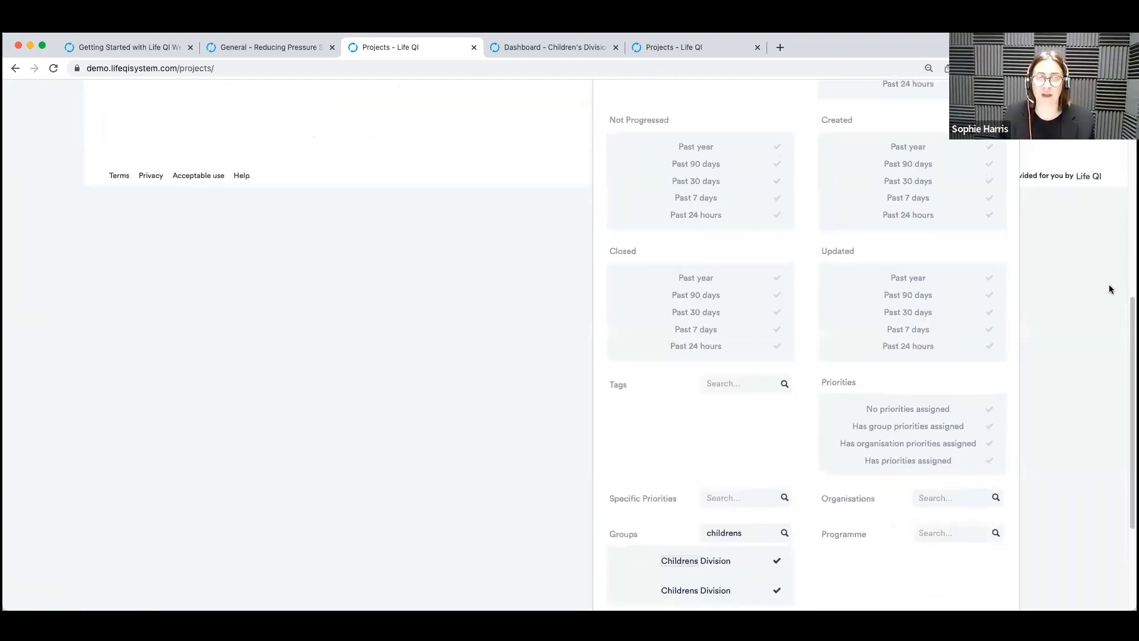
Remove the My Projects filter and look through the active projects linked to the Childrens Division.
{"action": "left_click", "coordinate": [1067, 249]}
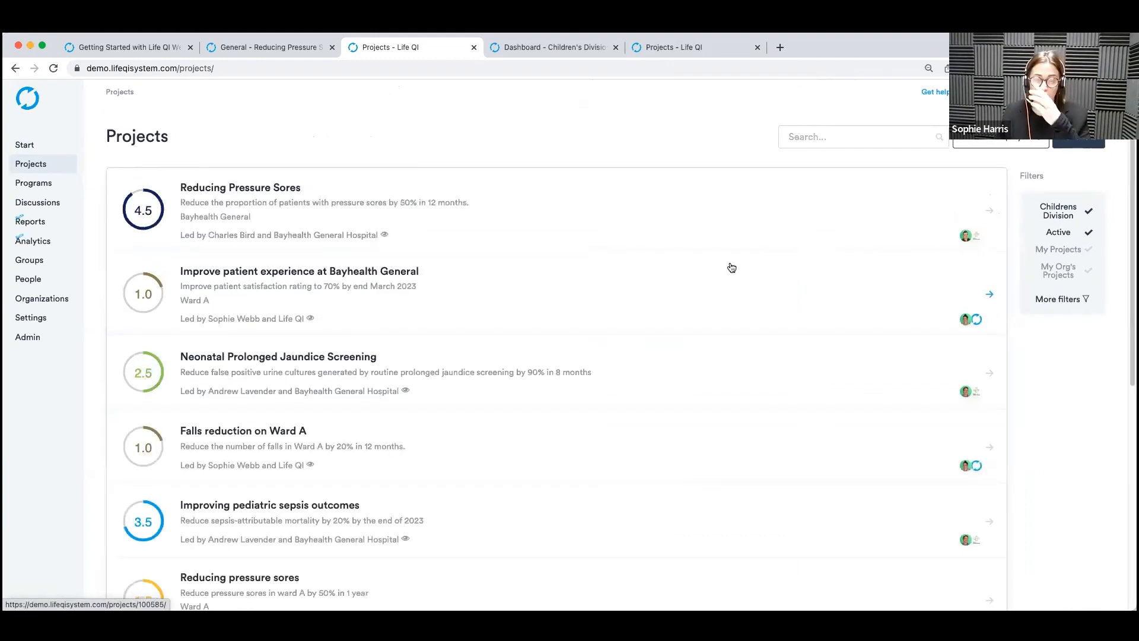
{"action": "scroll", "coordinate": [736, 267], "scroll_direction": "down", "scroll_amount": 4}
{"action": "scroll", "coordinate": [736, 268], "scroll_direction": "down", "scroll_amount": 3}
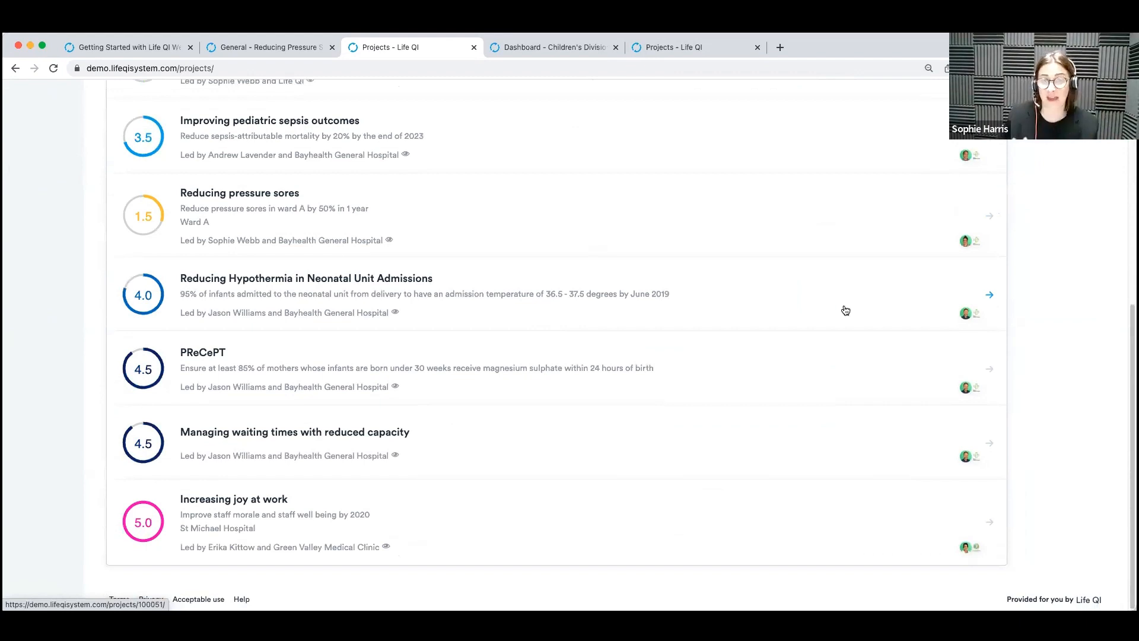
{"action": "scroll", "coordinate": [846, 310], "scroll_direction": "up", "scroll_amount": 4}
{"action": "scroll", "coordinate": [846, 311], "scroll_direction": "up", "scroll_amount": 3}
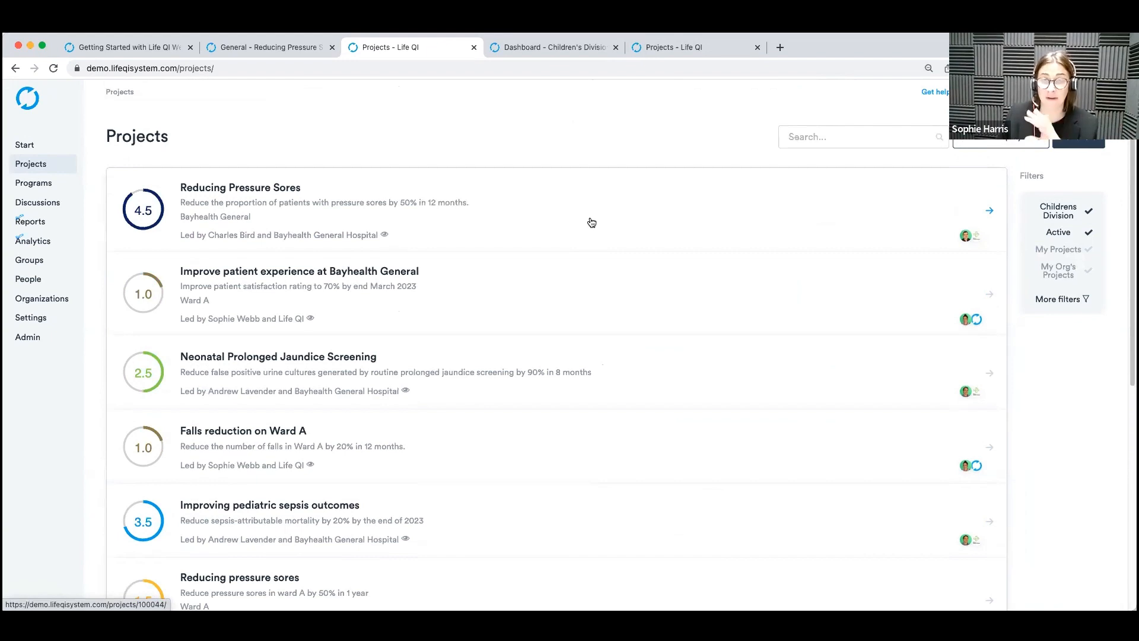
Run a report on the current project list using the Project summaries template.
{"action": "left_click", "coordinate": [1089, 144]}
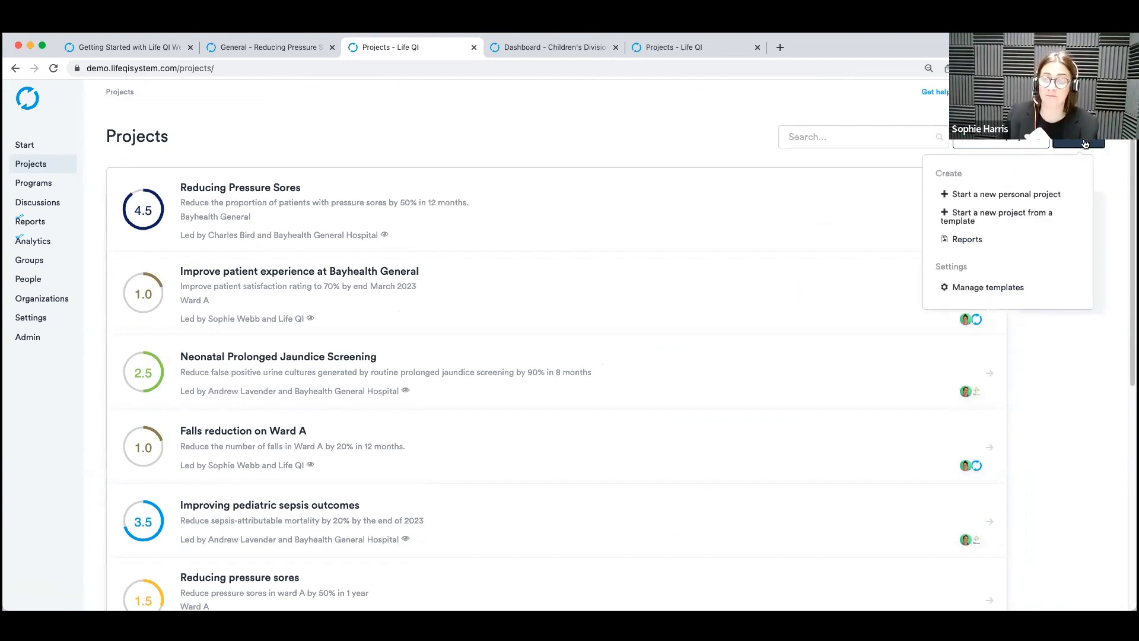
{"action": "left_click", "coordinate": [987, 246]}
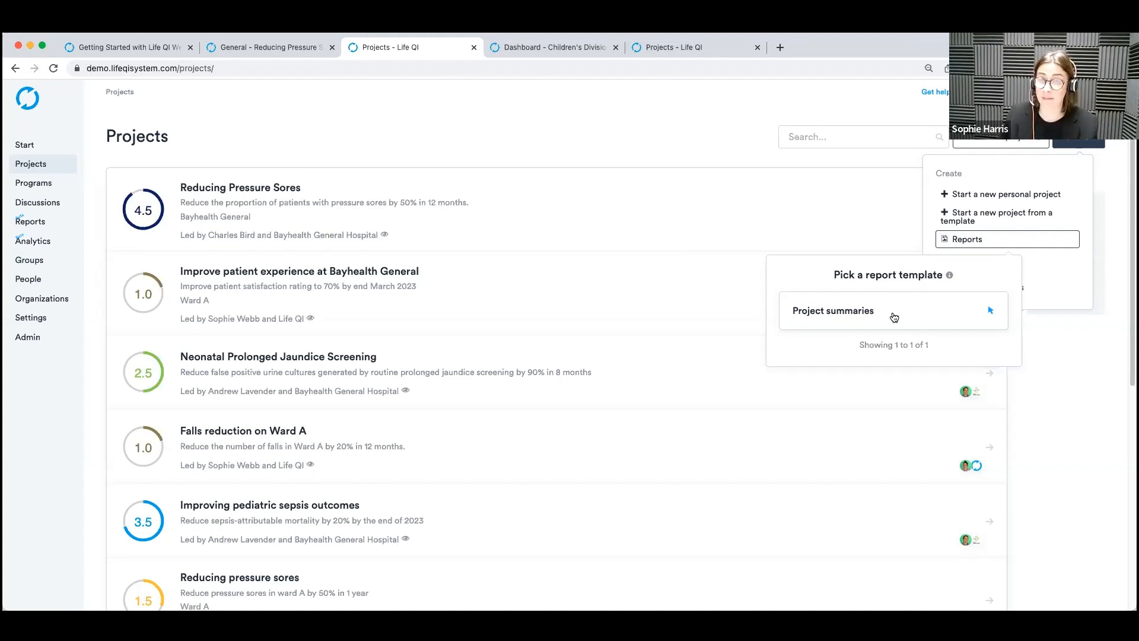
{"action": "left_click", "coordinate": [887, 313]}
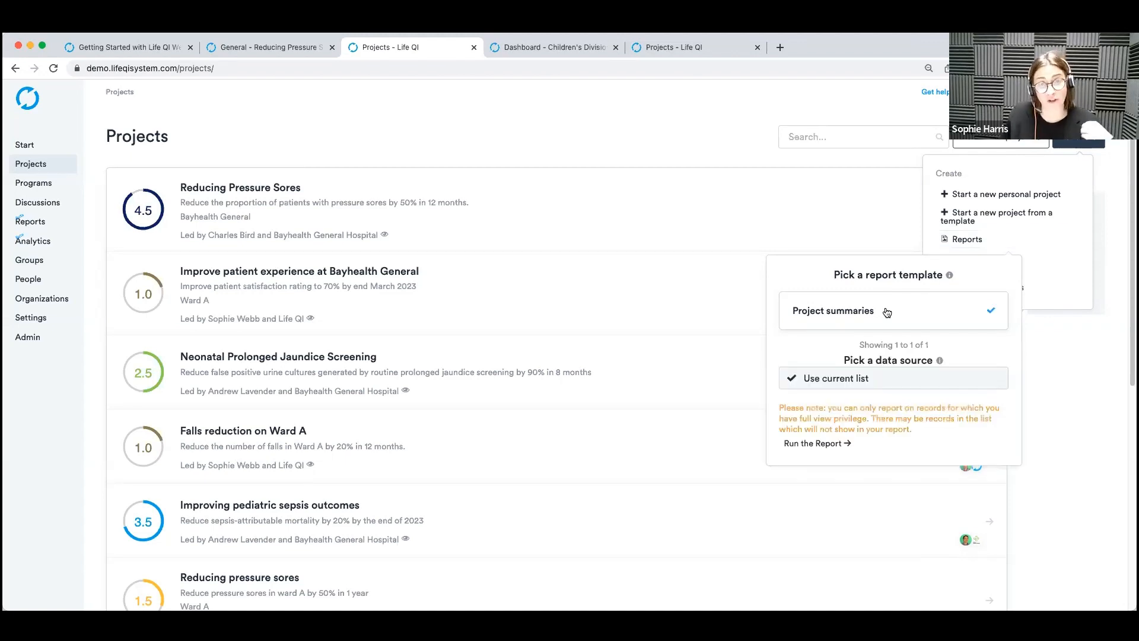
{"action": "scroll", "coordinate": [843, 414], "scroll_direction": "down", "scroll_amount": 1}
{"action": "left_click", "coordinate": [820, 378]}
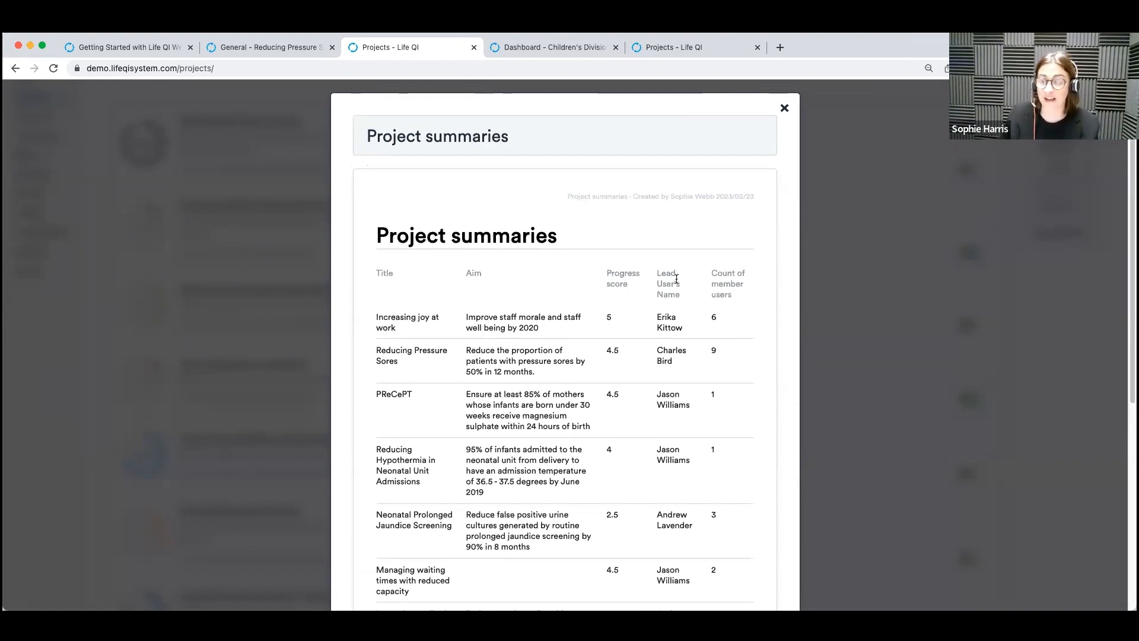
Review the Project summaries preview to its end and create the report.
{"action": "scroll", "coordinate": [676, 282], "scroll_direction": "down", "scroll_amount": 2}
{"action": "scroll", "coordinate": [677, 276], "scroll_direction": "down", "scroll_amount": 6}
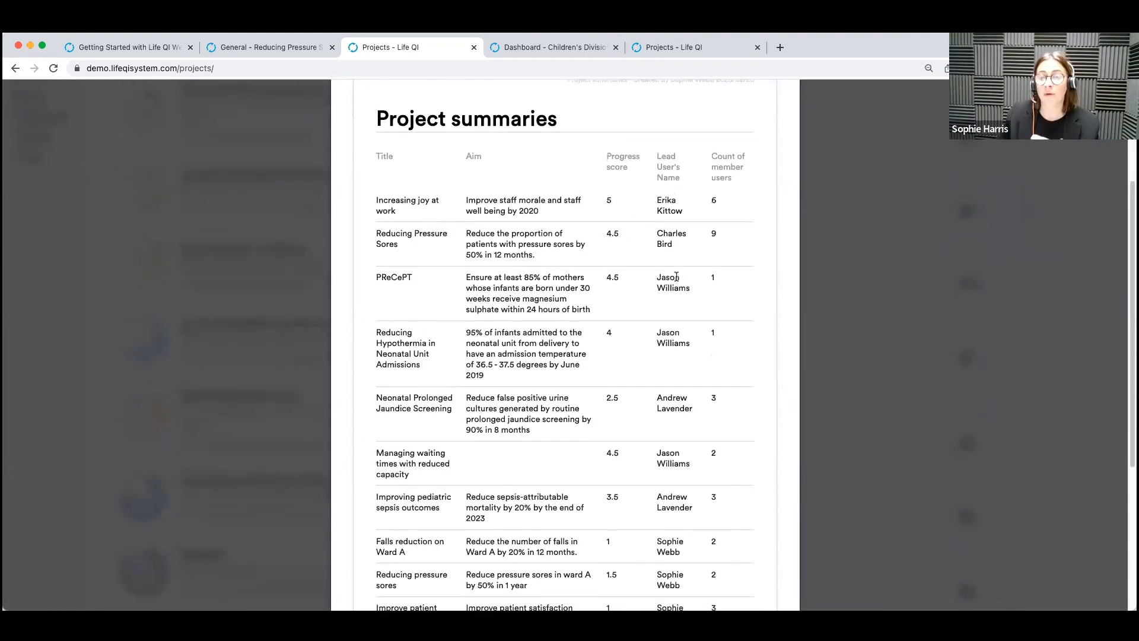
{"action": "left_click", "coordinate": [401, 439]}
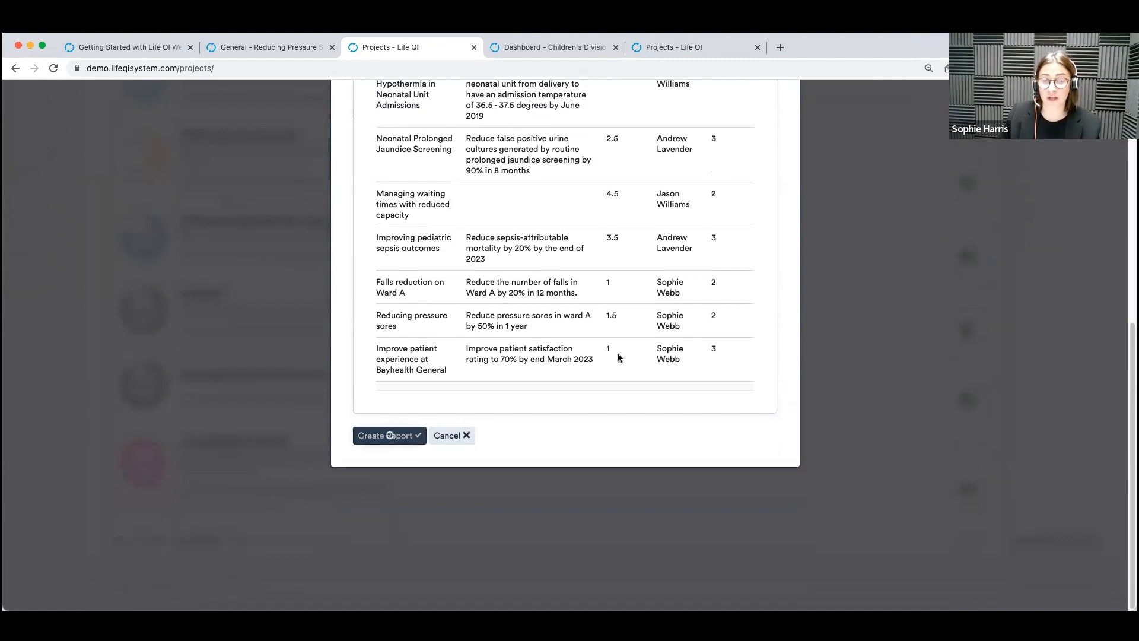